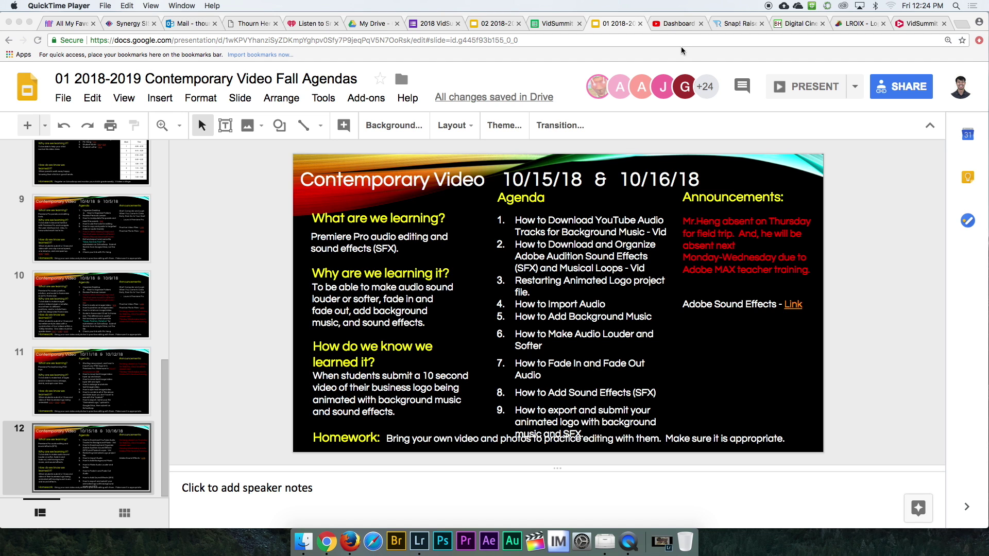
Switch from the Slides agenda deck to the My Drive tab in Google Drive.
left_click(370, 24)
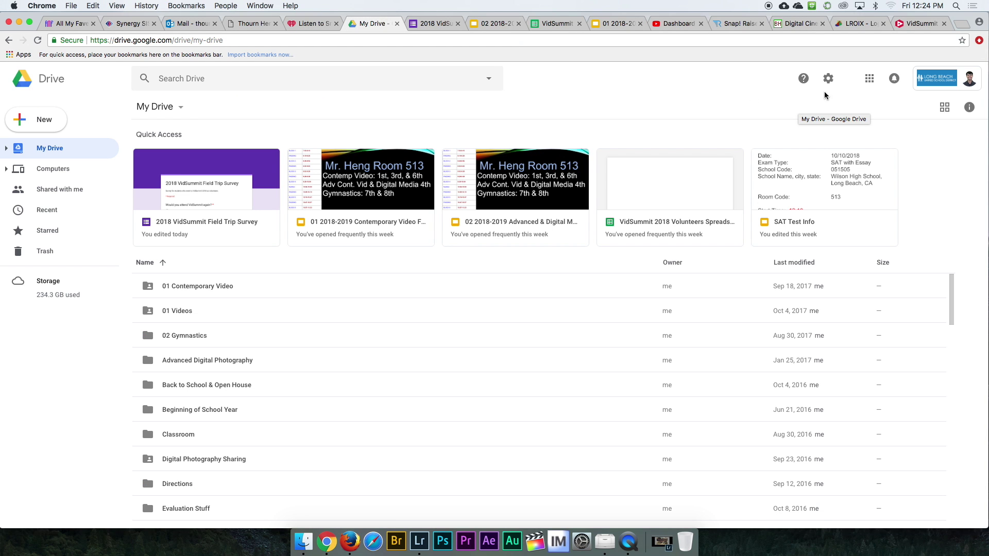
Launch YouTube in a new tab from the More section of Drive's Google apps launcher.
left_click(870, 80)
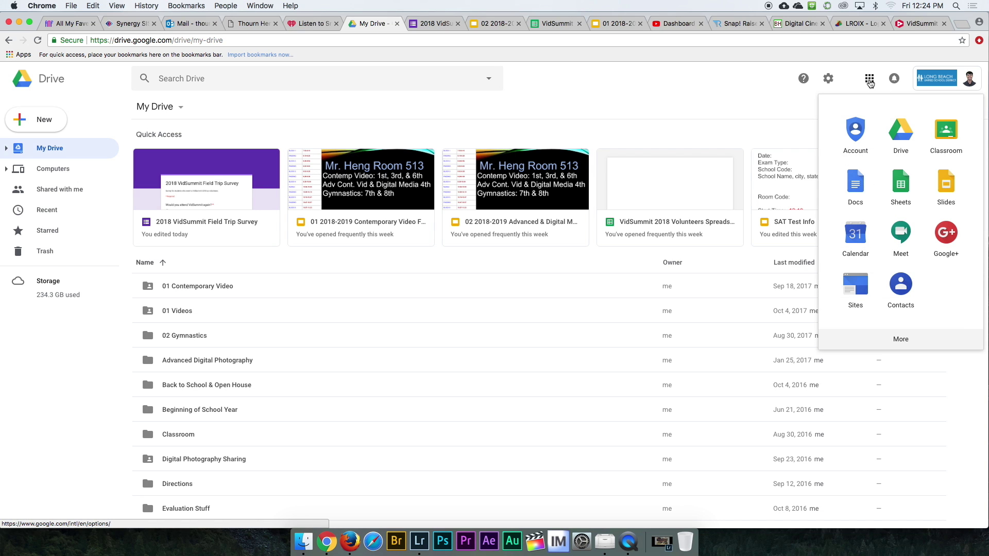
left_click(899, 338)
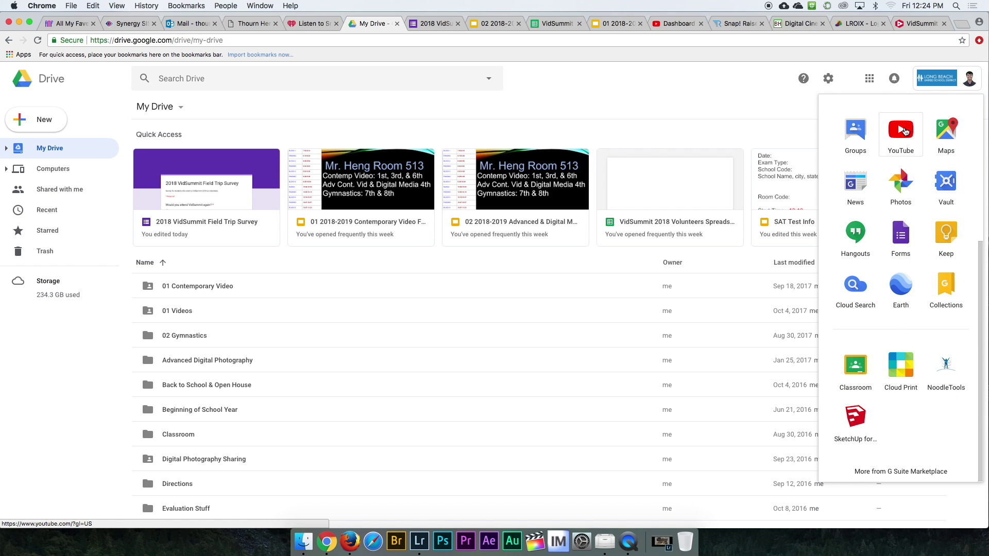
left_click(902, 130)
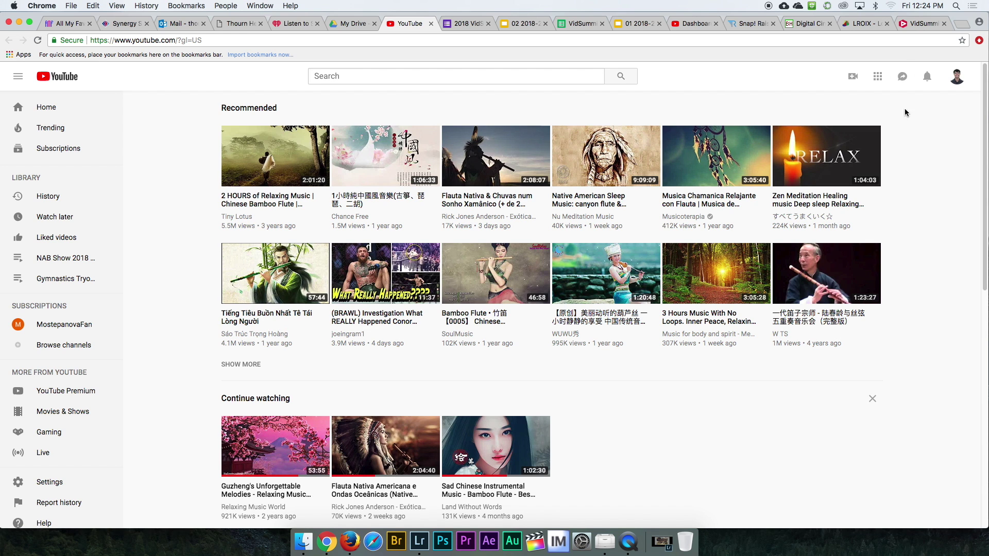
Go from the account menu into YouTube Studio (beta), then Other features > Audio library.
left_click(957, 78)
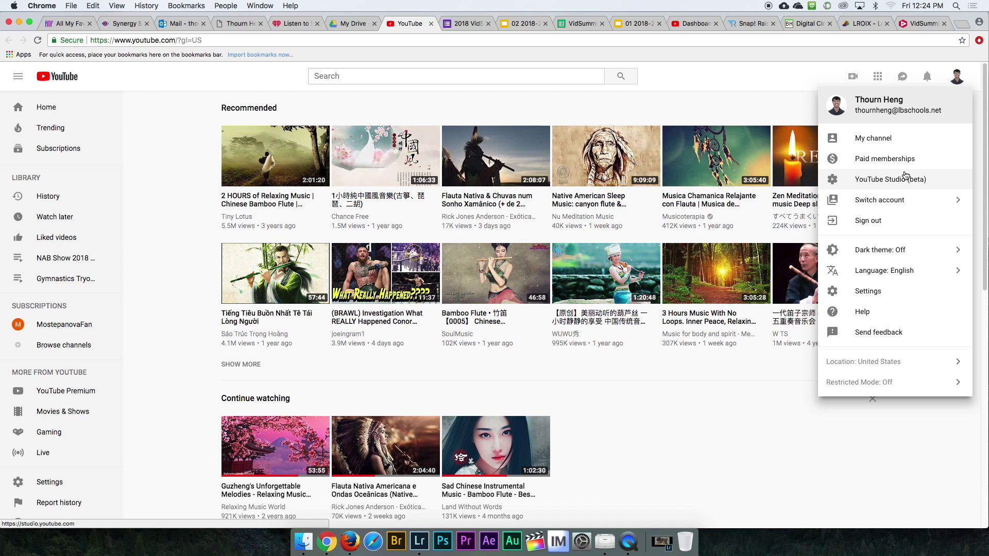
left_click(878, 181)
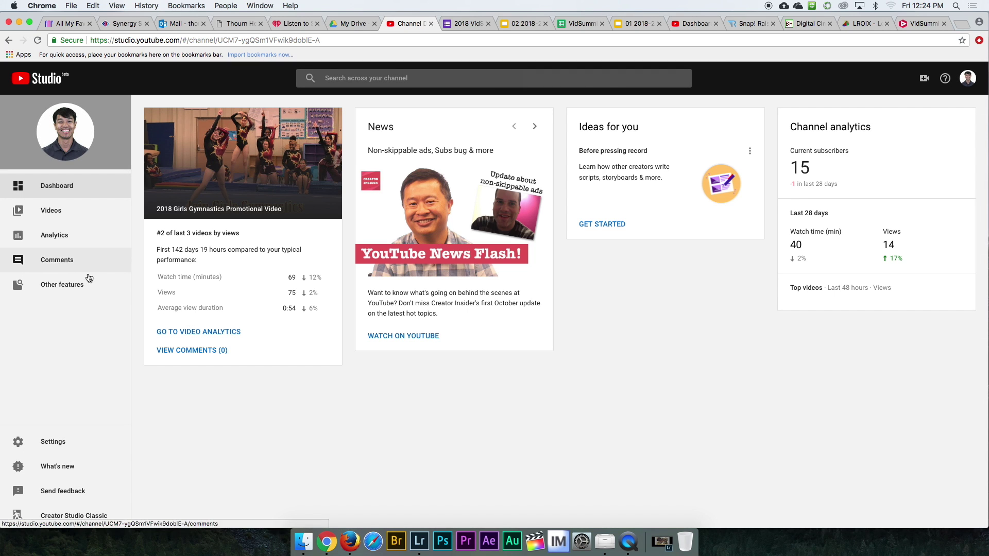
left_click(62, 287)
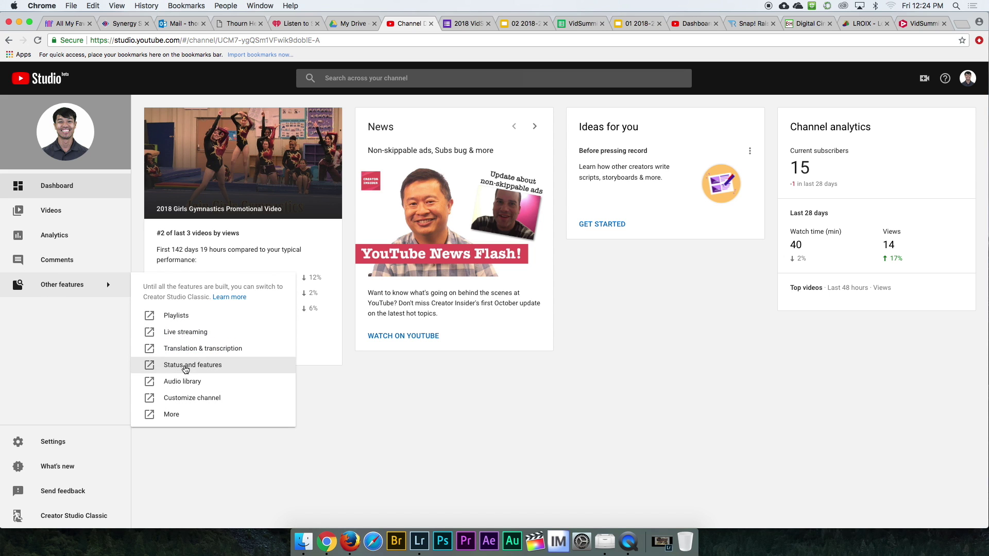
left_click(206, 382)
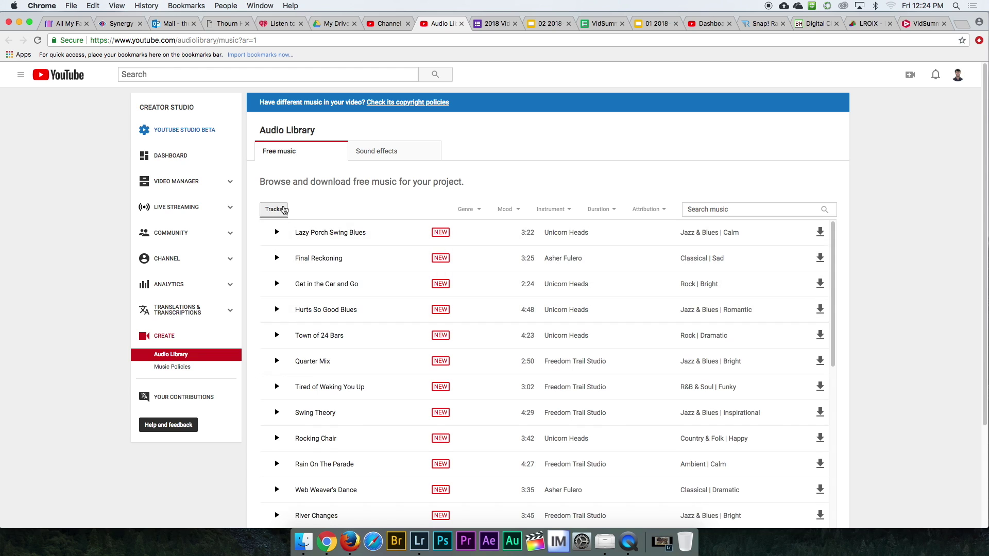
Preview the Final Reckoning track at lower volume and browse further down the music list.
left_click(277, 259)
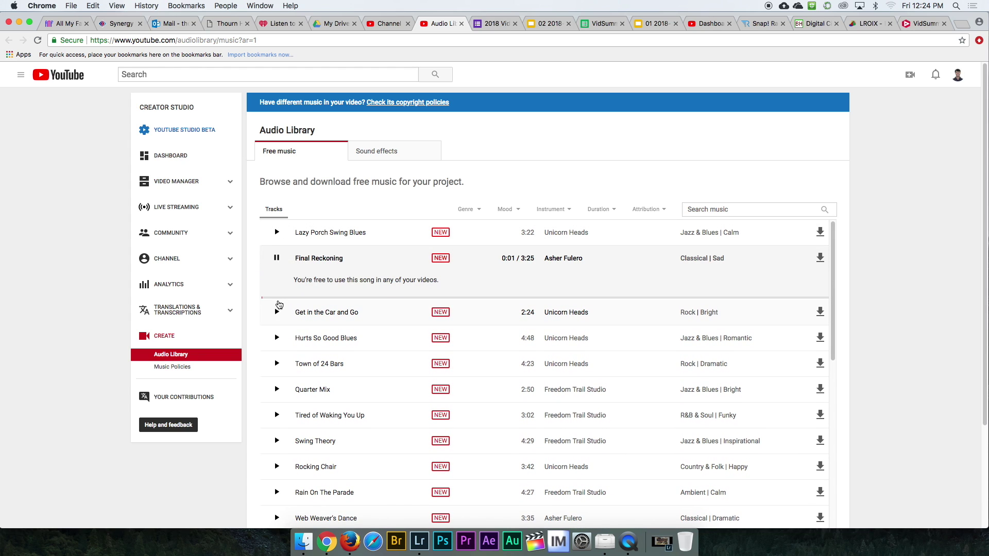
key("XF86AudioLowerVolume")
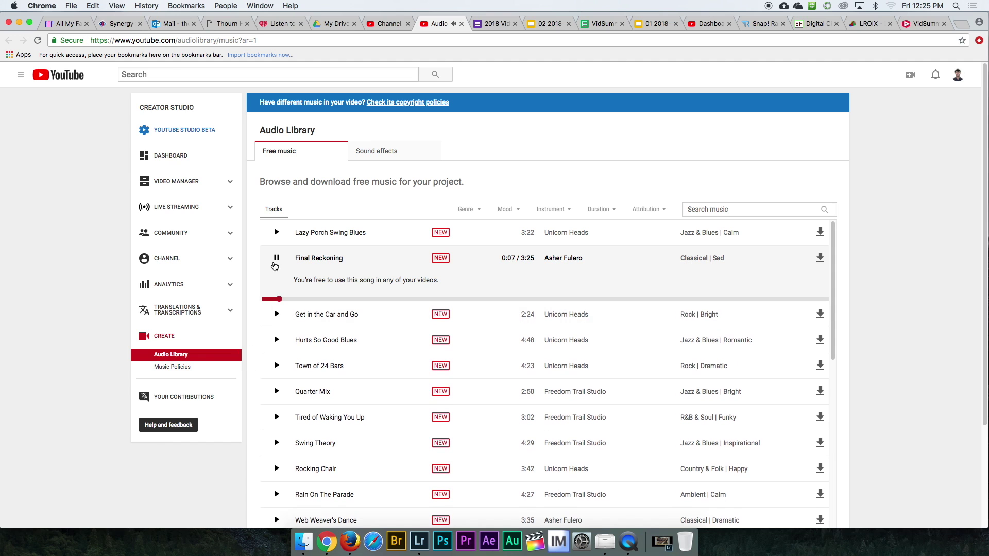
scroll(268, 381, "down", 15)
scroll(299, 382, "down", 15)
Search the free music library for 'hang', replacing an earlier 'hip hop' search.
left_click(719, 209)
type("hip hop")
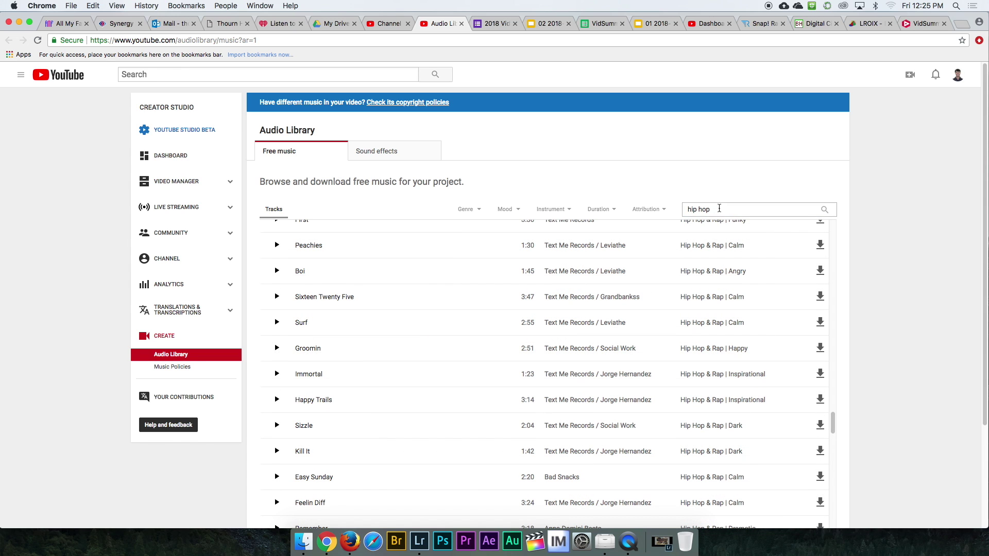
left_click(720, 208)
type("hanging")
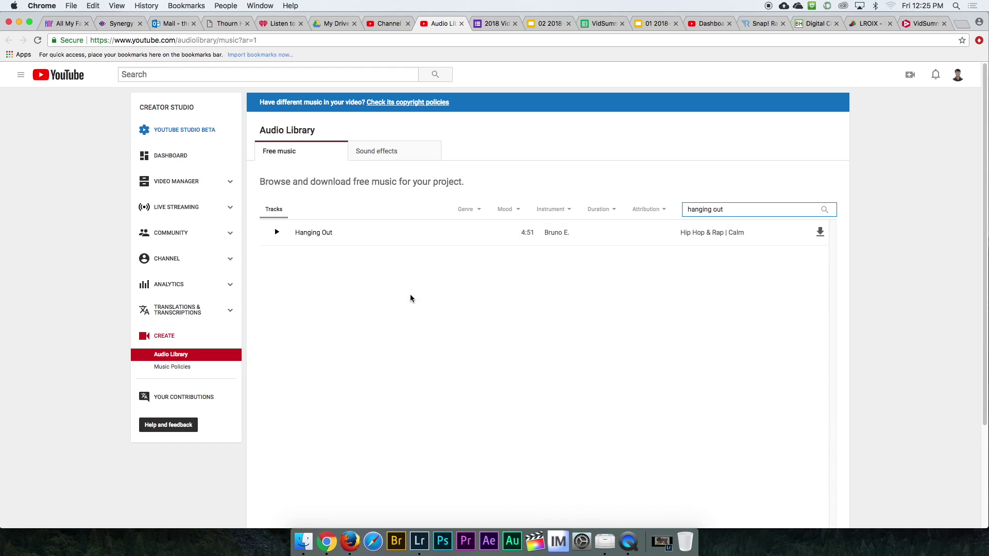
Preview Hanging Out, download it as Hanging_Out.mp3, and move to Sound effects.
left_click(279, 233)
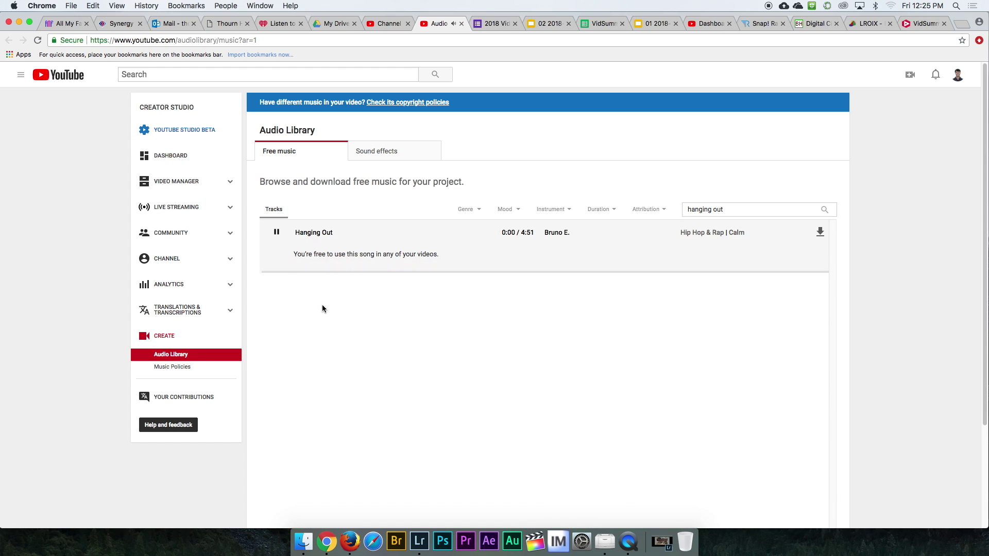
left_click(279, 233)
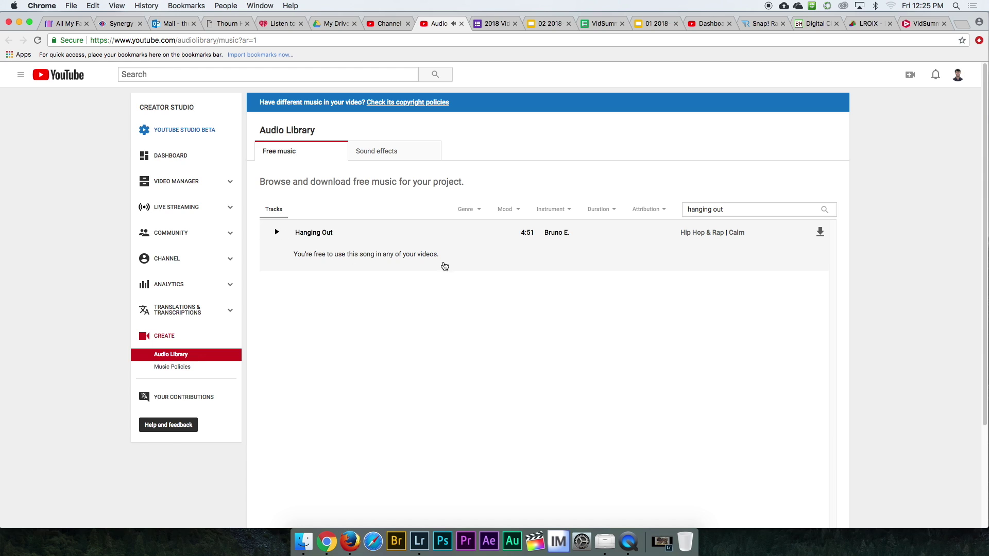
left_click(822, 233)
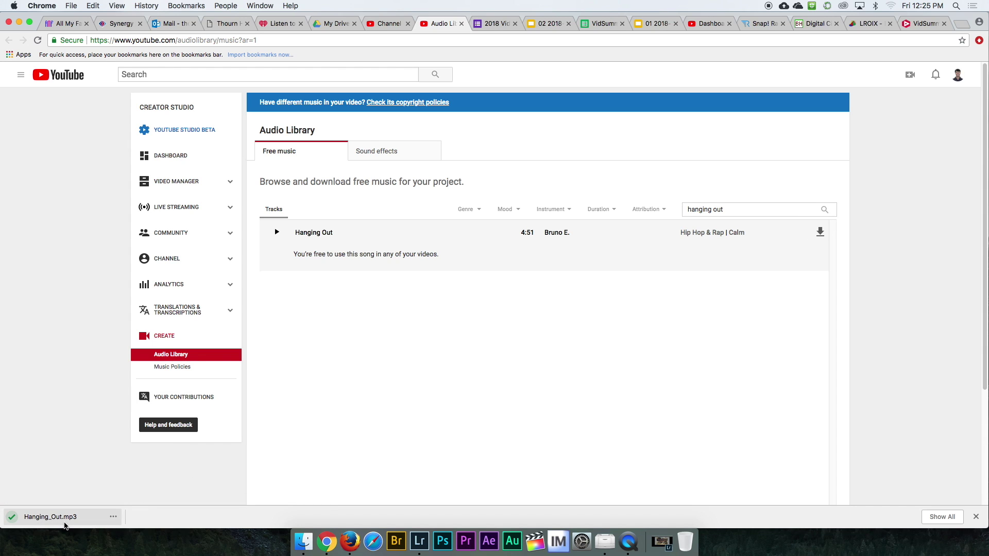
left_click(387, 159)
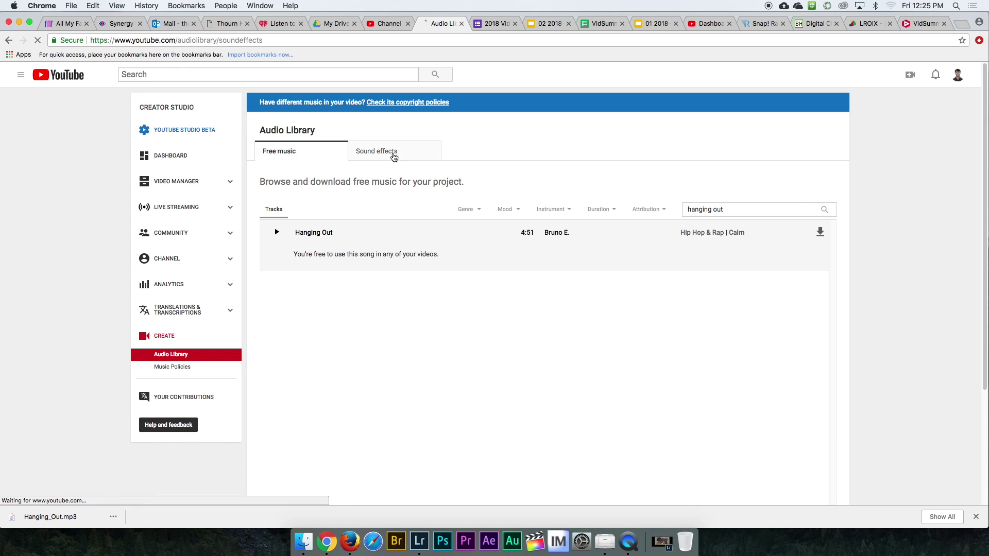
Search sound effects for 'zoo', preview Swoosh, download it as Swoosh.mp3, then open Finder.
left_click(758, 211)
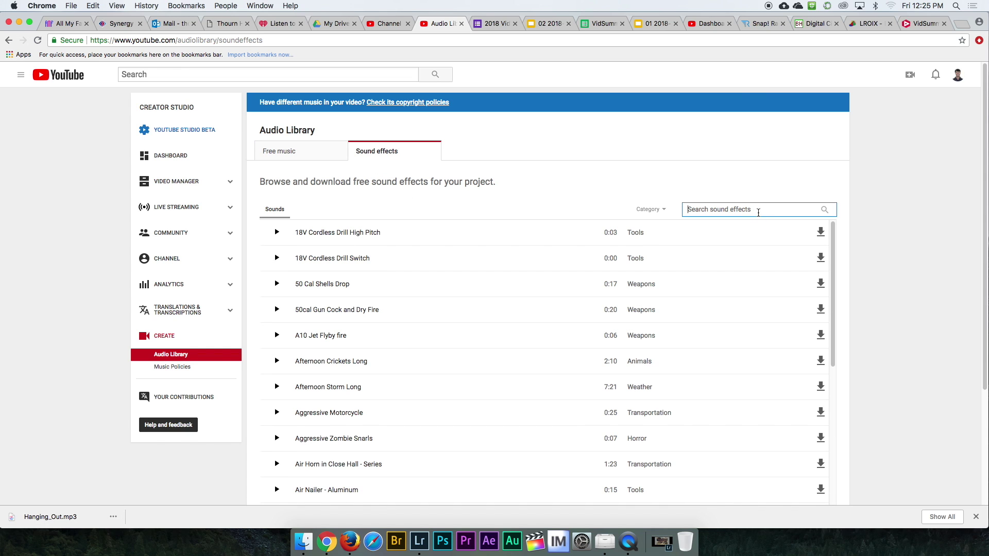
type("zoom")
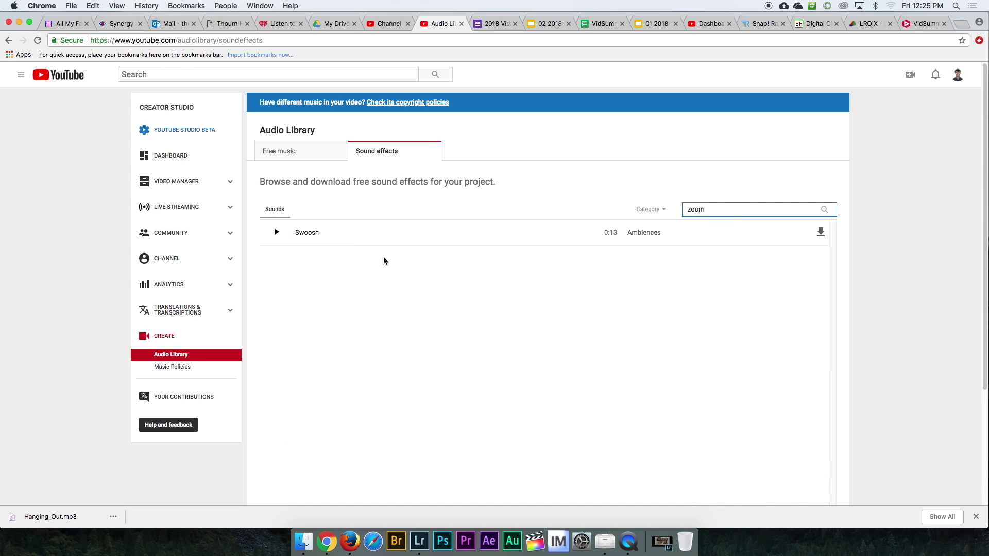
left_click(277, 232)
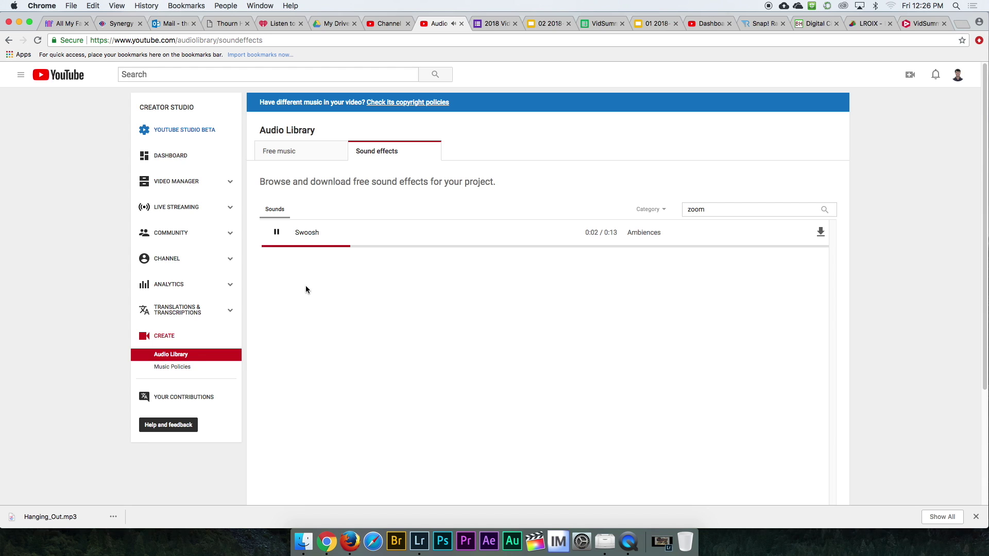
left_click(276, 232)
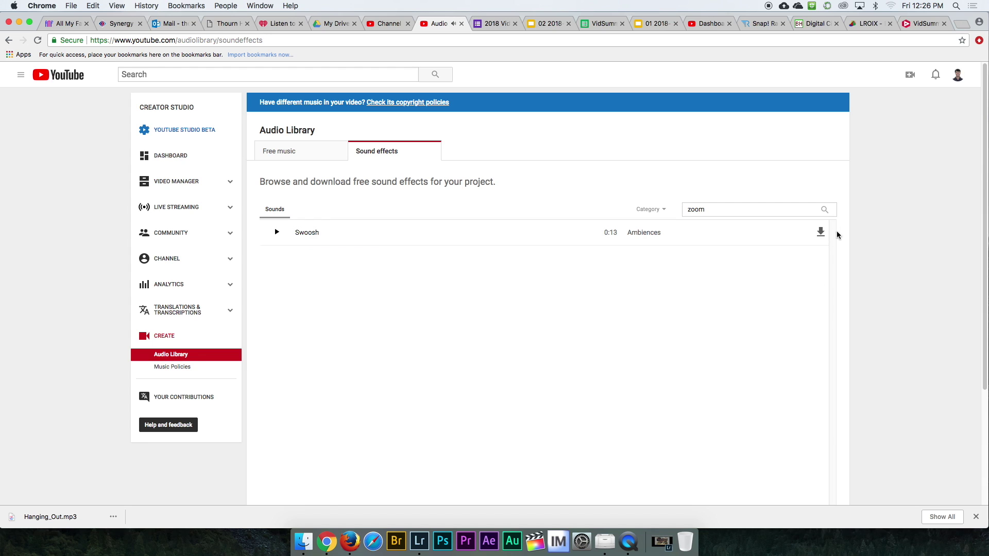
left_click(820, 232)
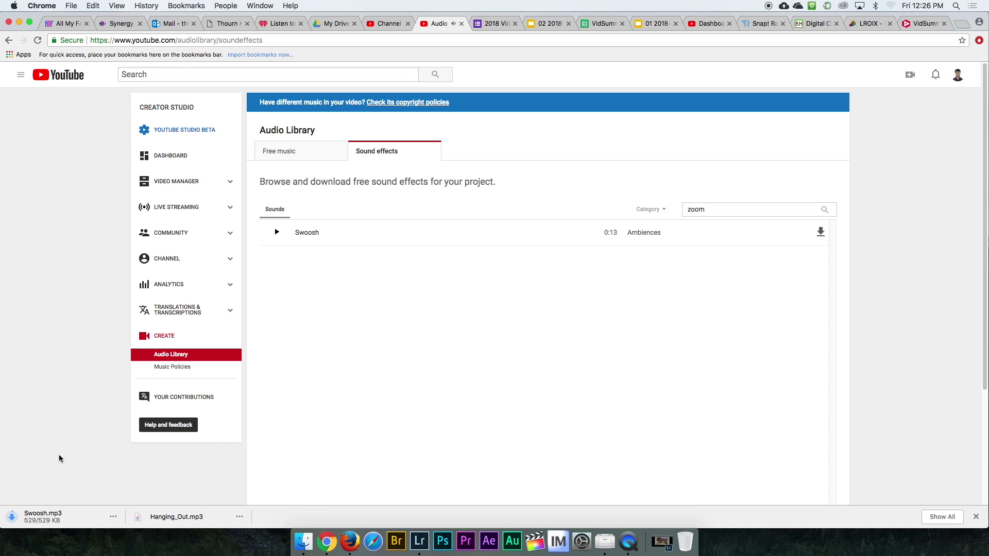
left_click(303, 542)
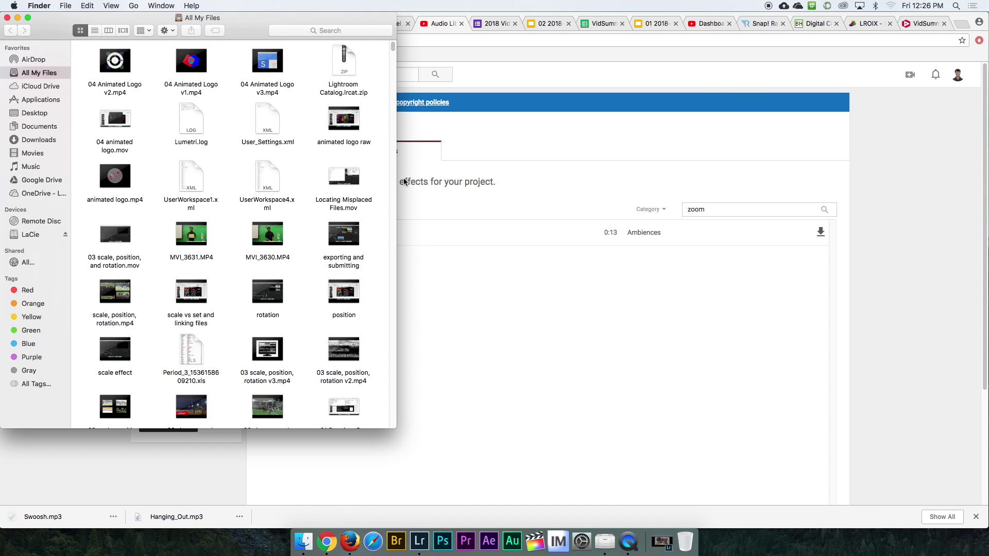
Show Downloads, and open a second Finder window at Desktop > 02 Premiere Pro Assignments > audio.
left_click(39, 139)
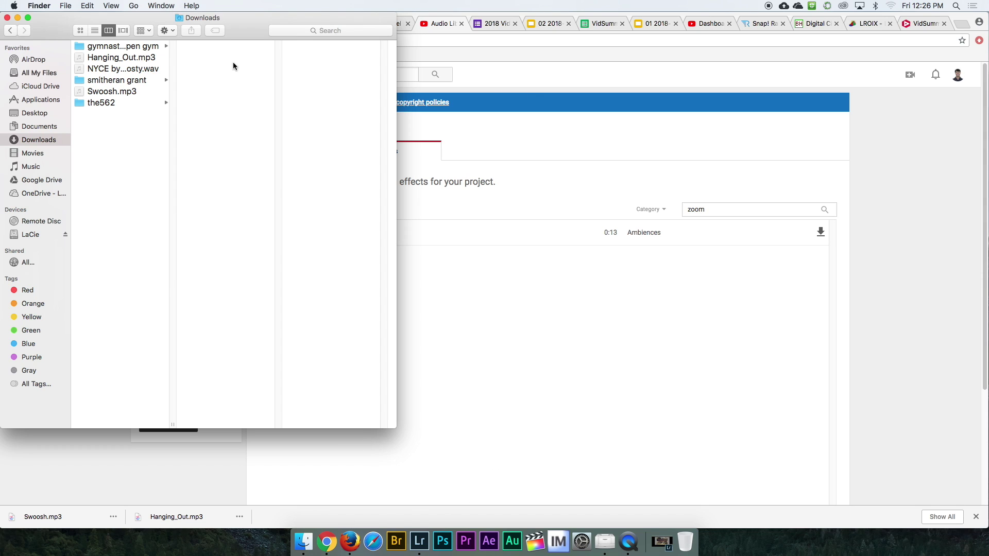
left_click(64, 6)
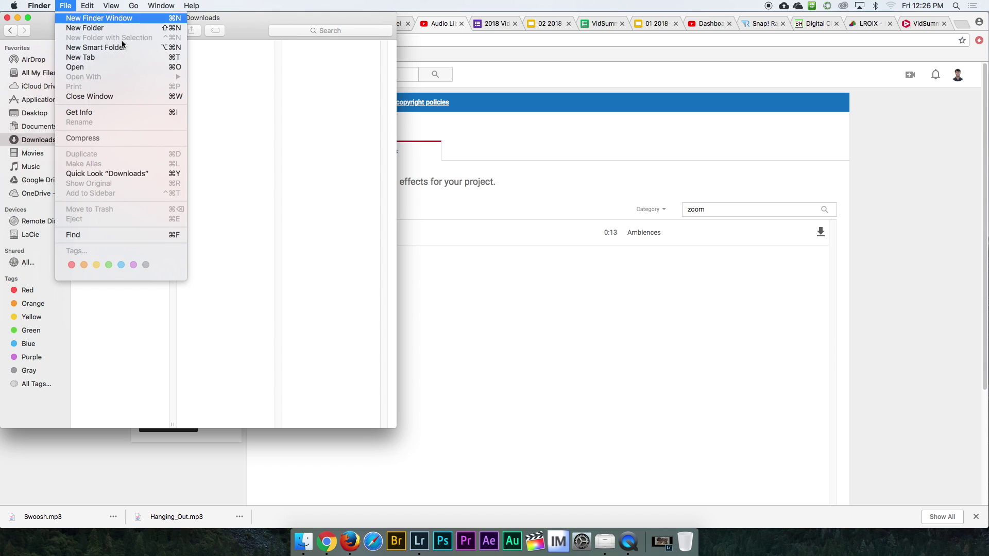
left_click(86, 23)
left_click_drag(296, 24, 763, 29)
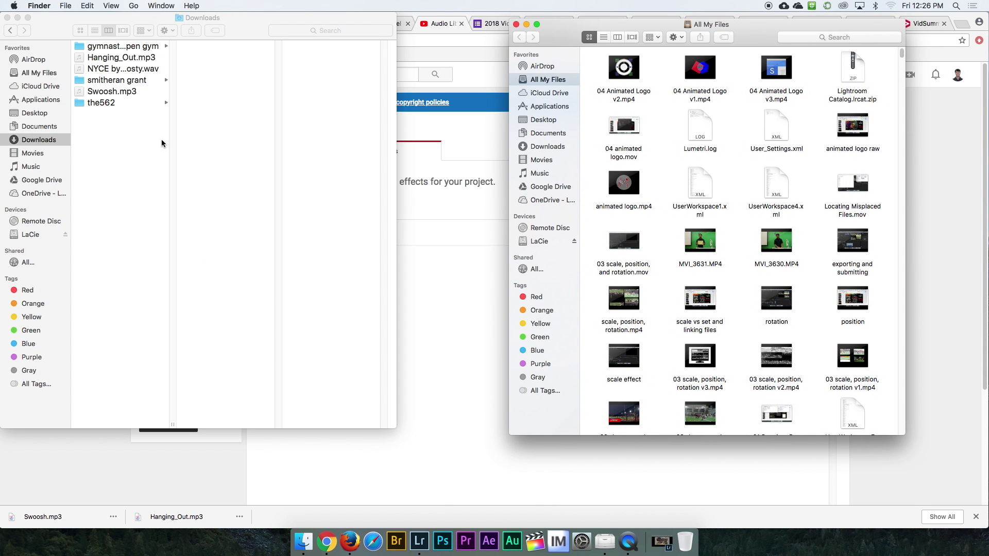
left_click(543, 121)
left_click(650, 87)
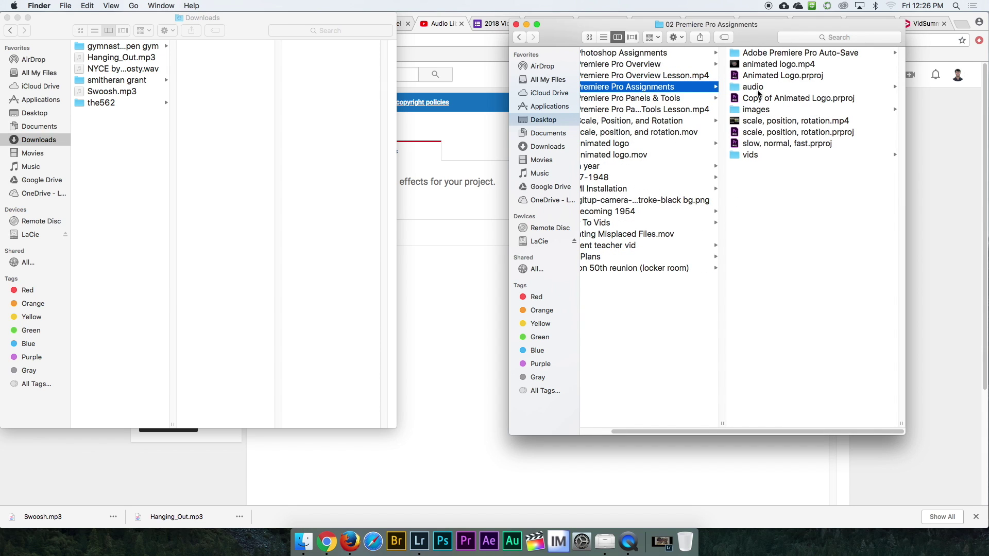
left_click(757, 91)
Create a new folder named 'bg music' inside the audio folder.
right_click(790, 95)
left_click(790, 175)
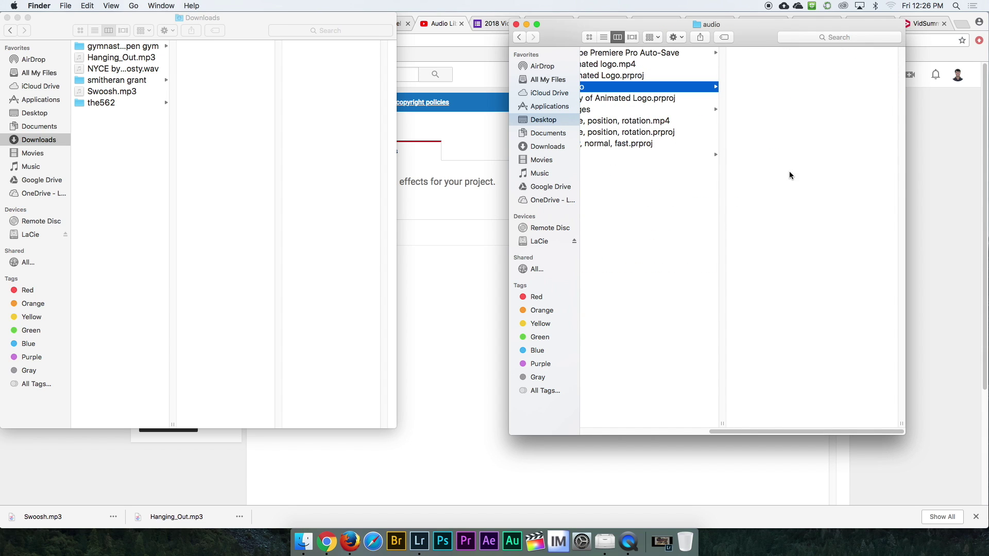
type("ba")
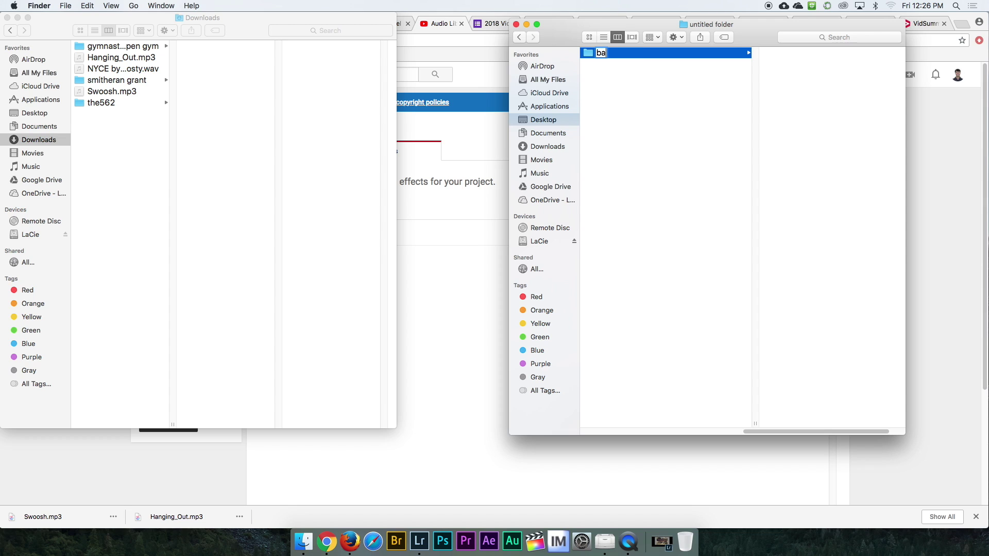
type("ckgournd m")
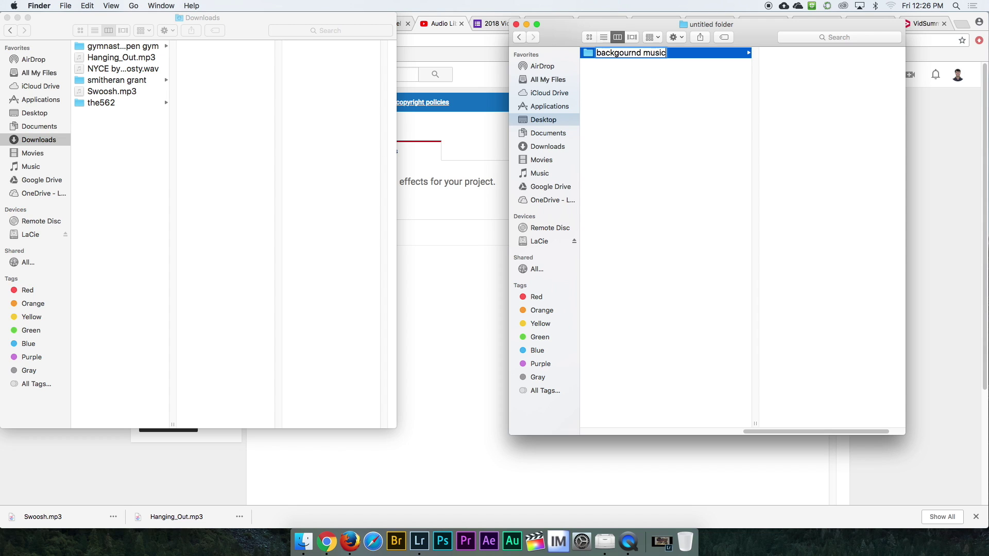
type("usi")
key("BackSpace")
key("BackSpace")
key("BackSpace")
key("BackSpace")
key("BackSpace")
key("BackSpace")
key("BackSpace")
key("BackSpace")
key("BackSpace")
key("BackSpace")
key("BackSpace")
key("BackSpace")
key("BackSpace")
key("BackSpace")
key("BackSpace")
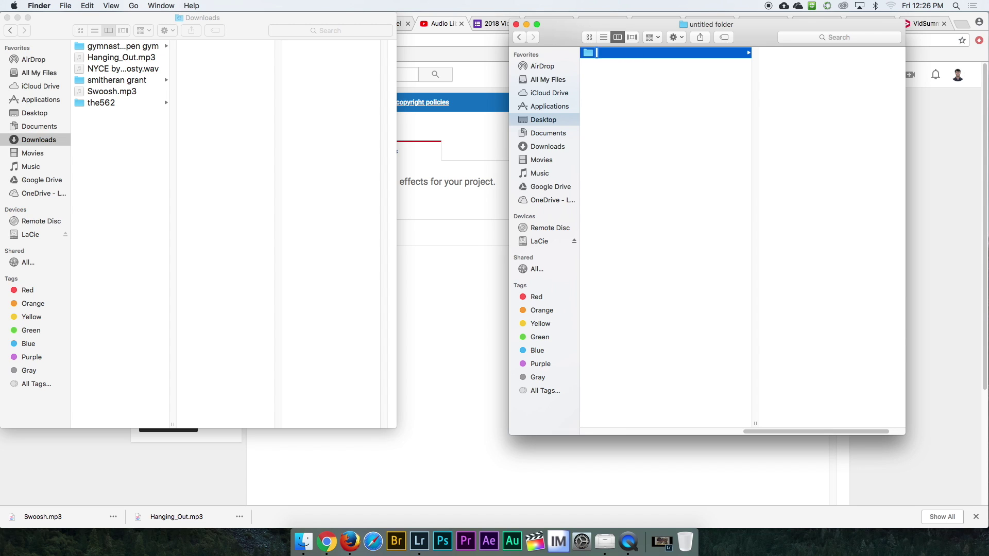
type("bg musi")
Create a second new folder named 'sfx' inside the audio folder.
right_click(688, 179)
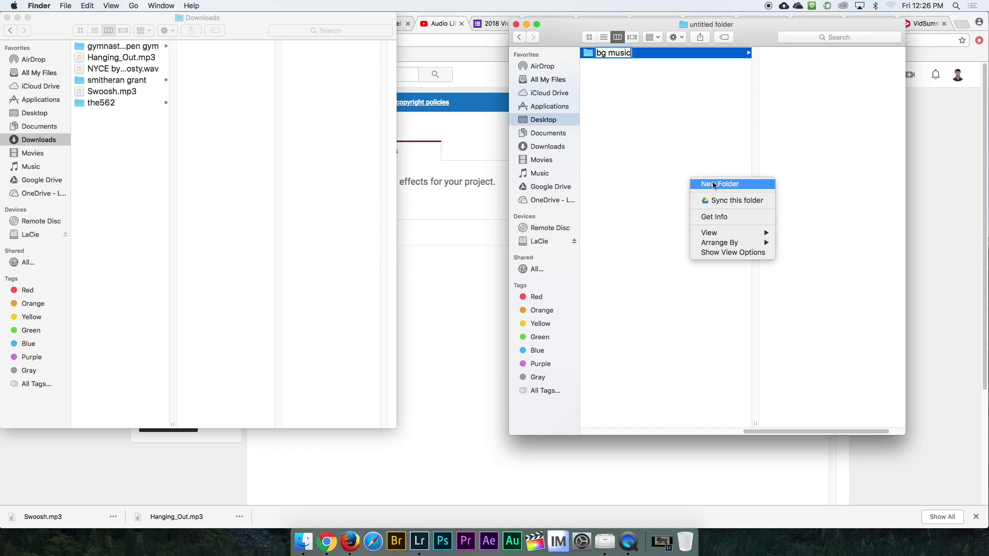
left_click(708, 187)
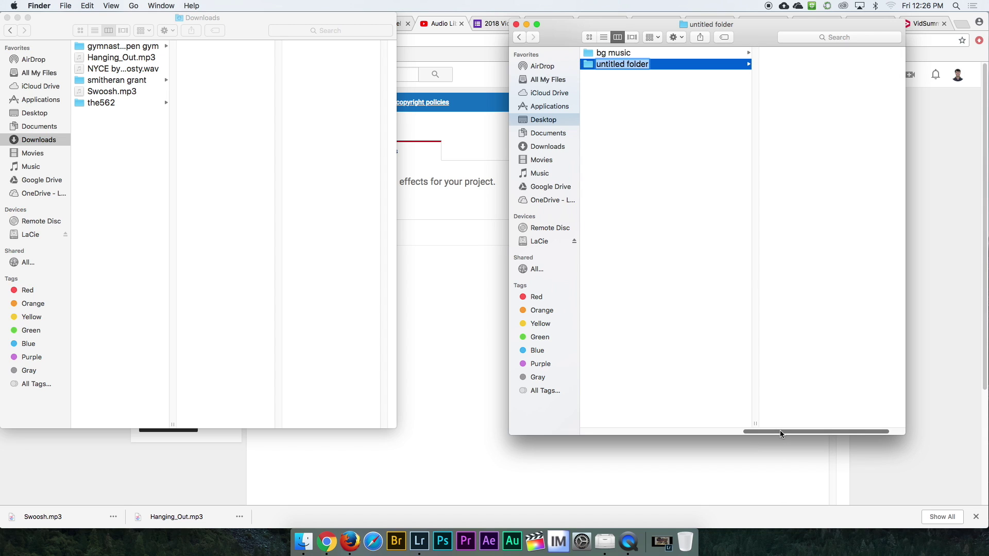
type("sfx")
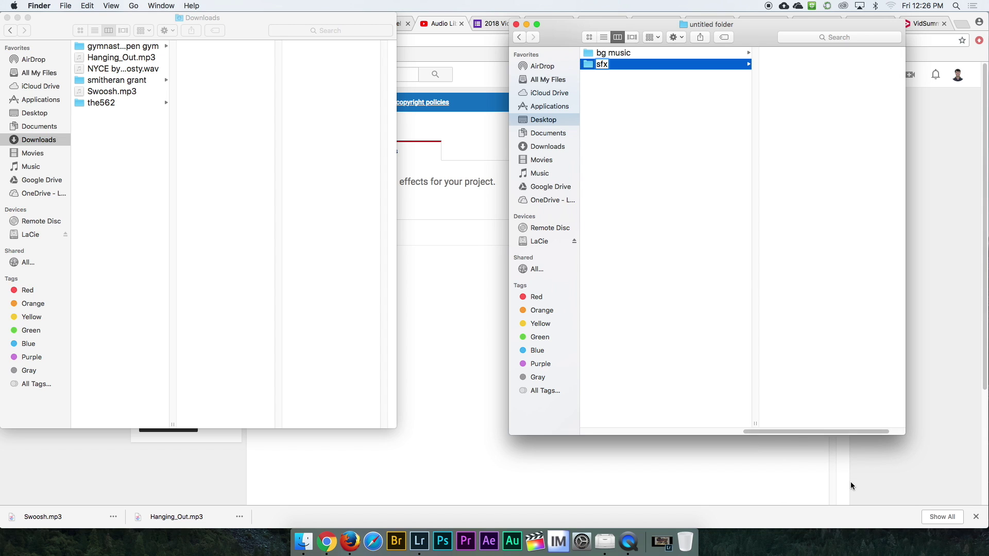
key("Return")
left_click(720, 276)
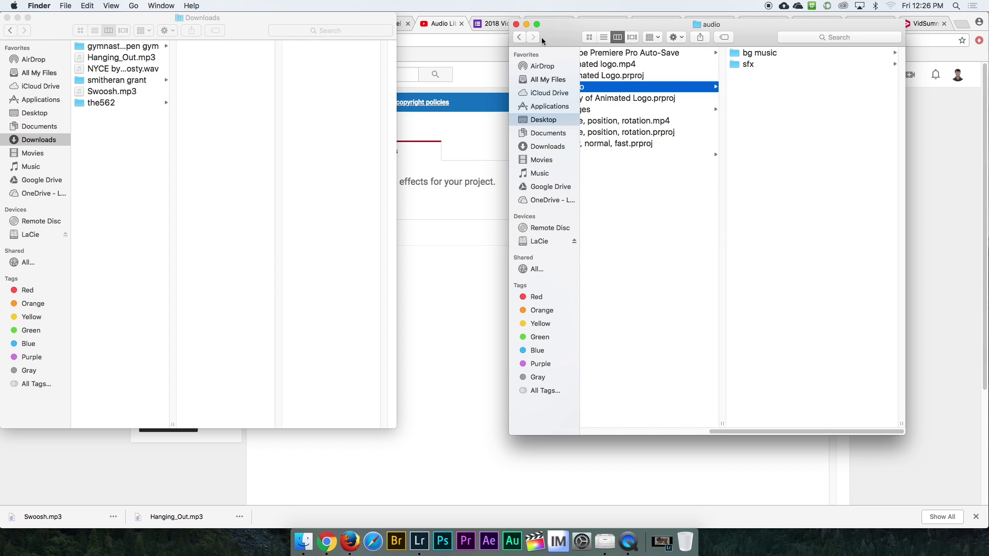
Move Hanging_Out.mp3 into bg music and Swoosh.mp3 into sfx, then return to the agenda slides.
left_click(107, 63)
left_click_drag(84, 61, 750, 56)
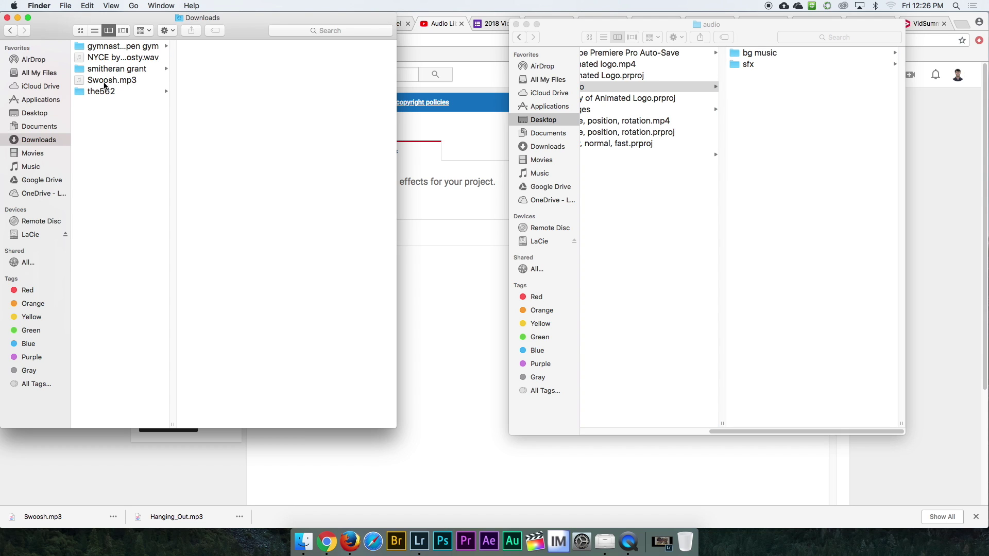
left_click_drag(104, 83, 750, 65)
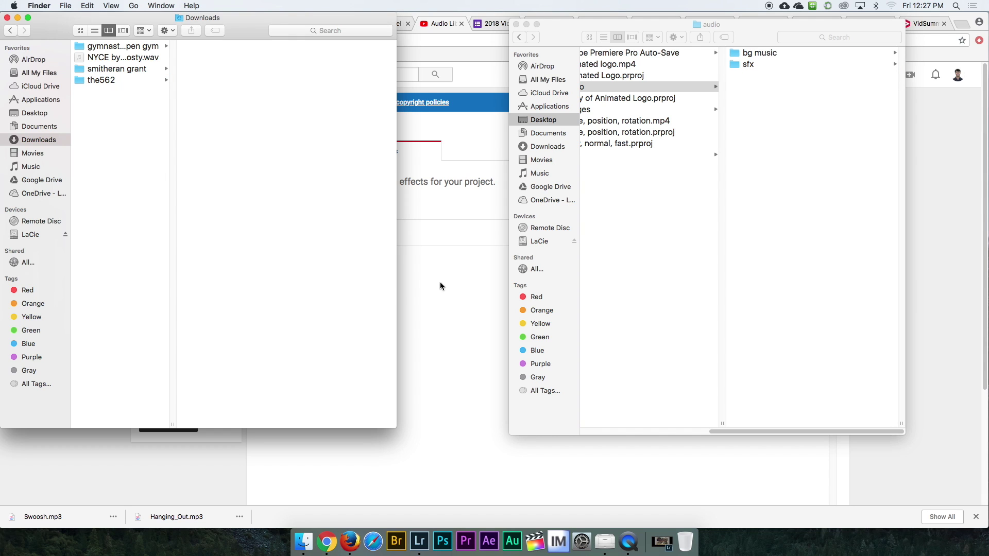
left_click(483, 131)
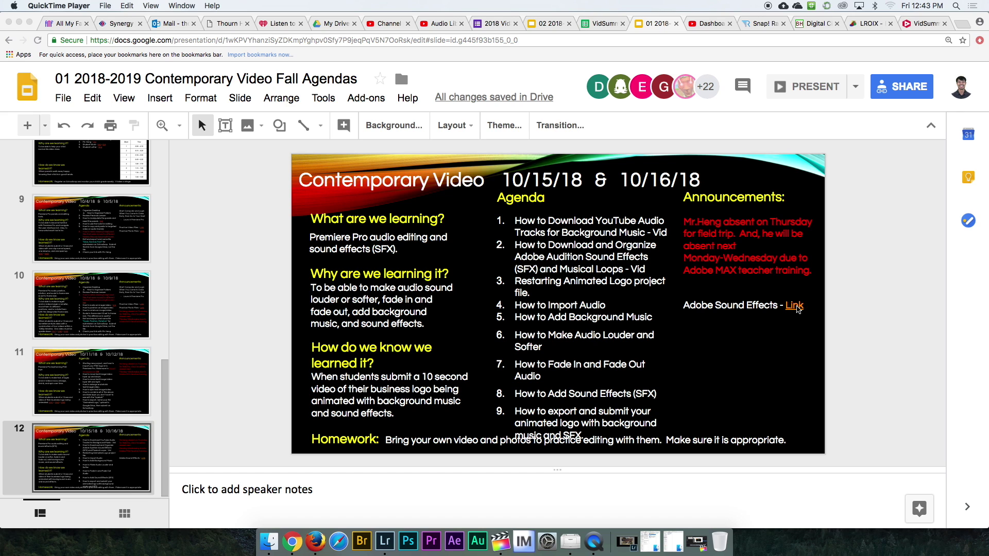
Follow slide 12's Adobe Sound Effects link to the Adobe Audition offers page.
left_click(796, 307)
left_click(605, 322)
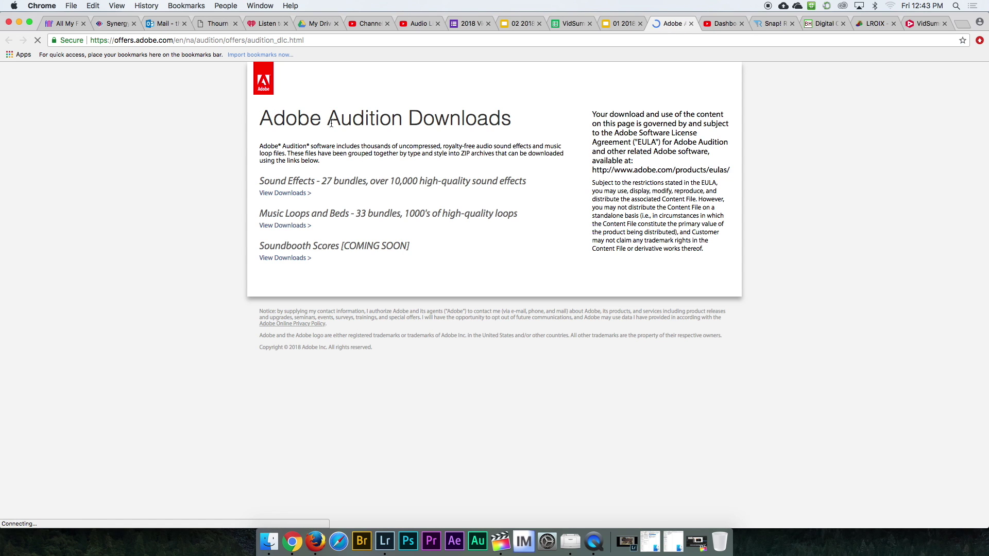
Download the Technology (166 MB) sound effects bundle as technology.zip, then return to Audition Downloads.
left_click(322, 41)
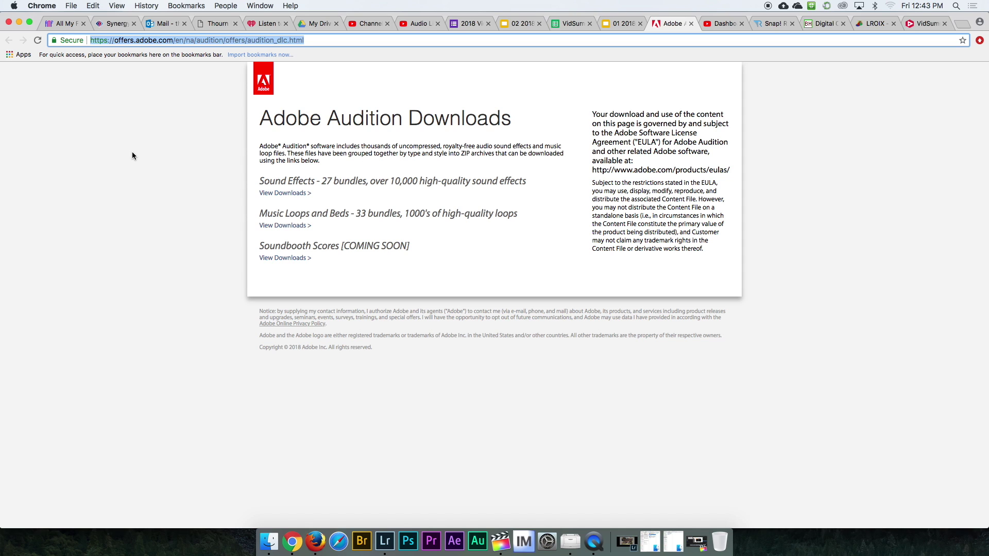
left_click(283, 194)
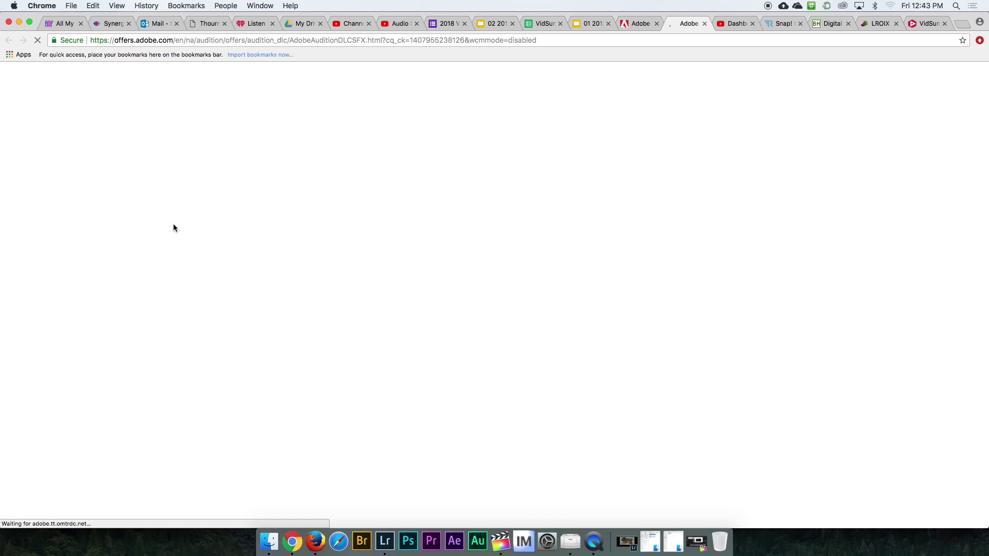
scroll(301, 323, "down", 12)
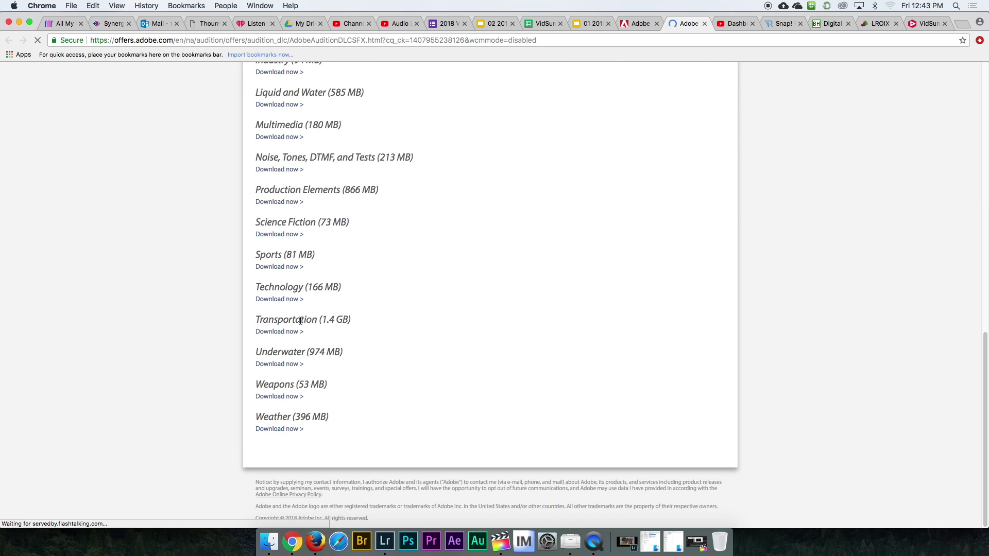
left_click(278, 300)
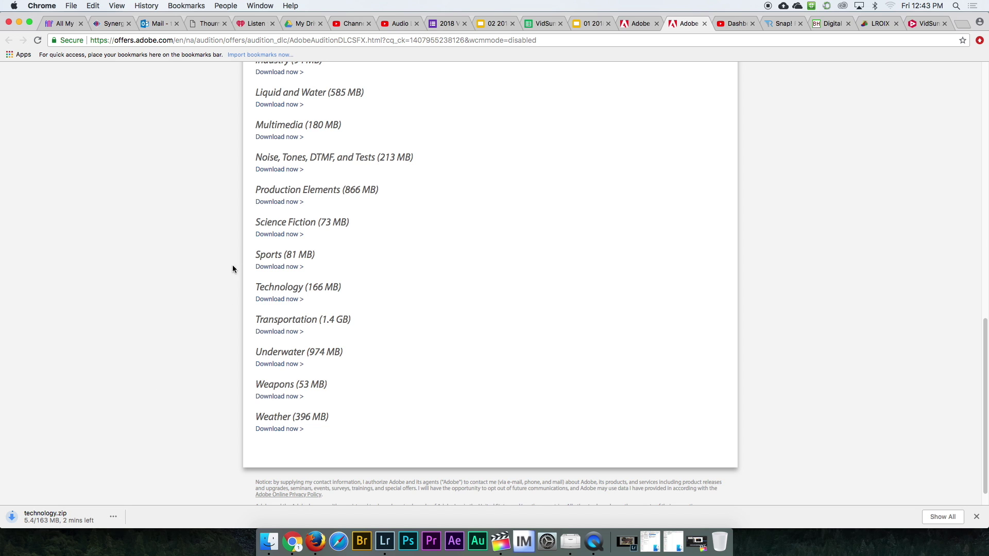
scroll(242, 275, "up", 15)
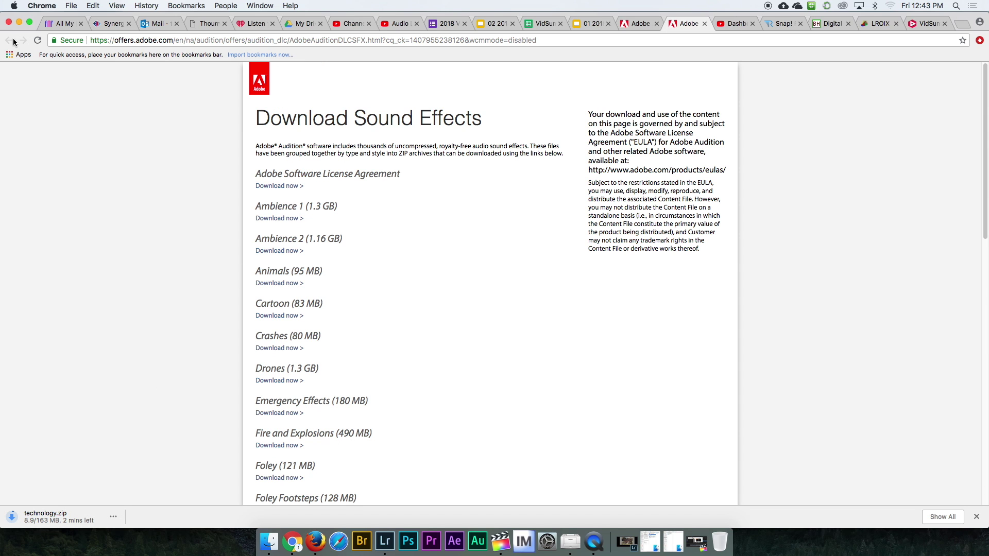
left_click(638, 24)
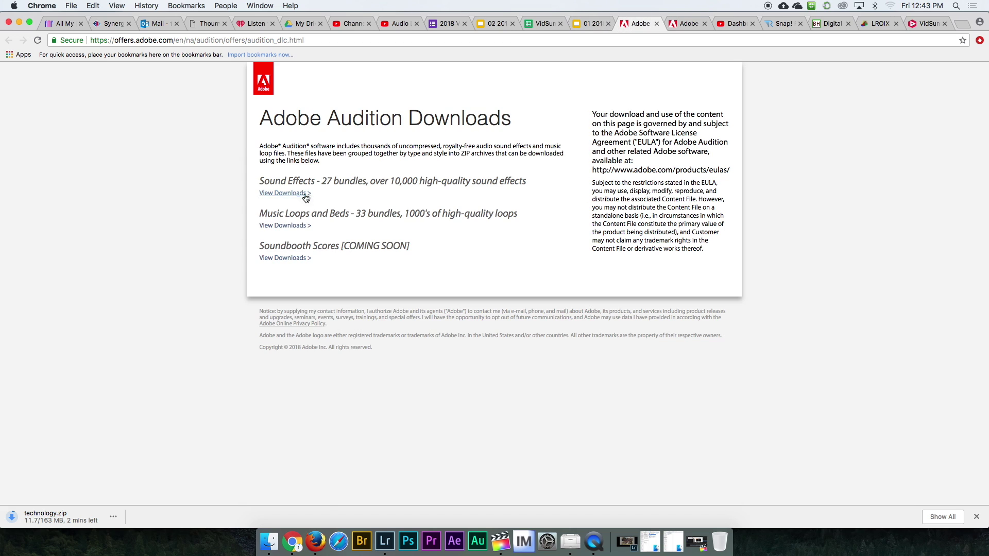
Download the Country bundle from Music Loops and Beds as country.zip, then bring up Finder.
left_click(283, 227)
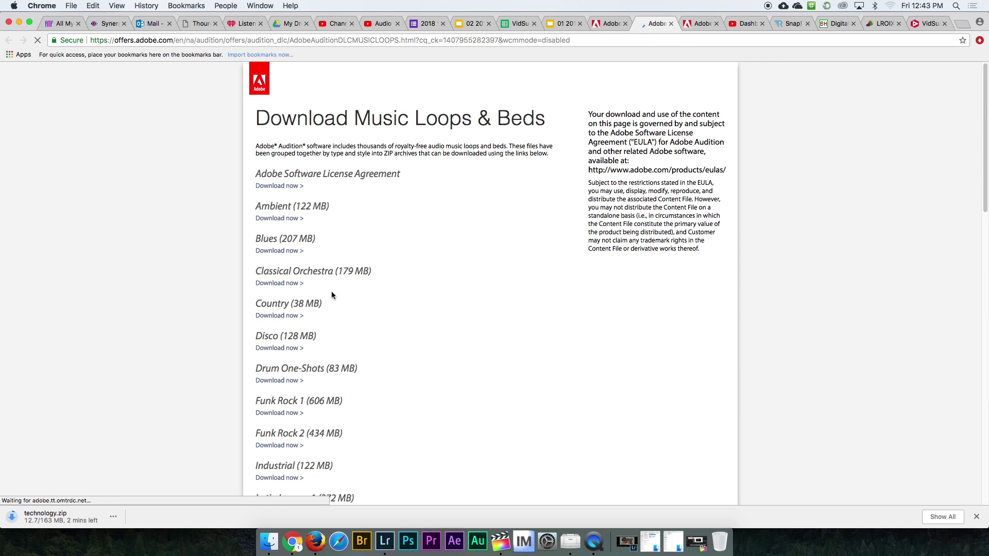
left_click(289, 316)
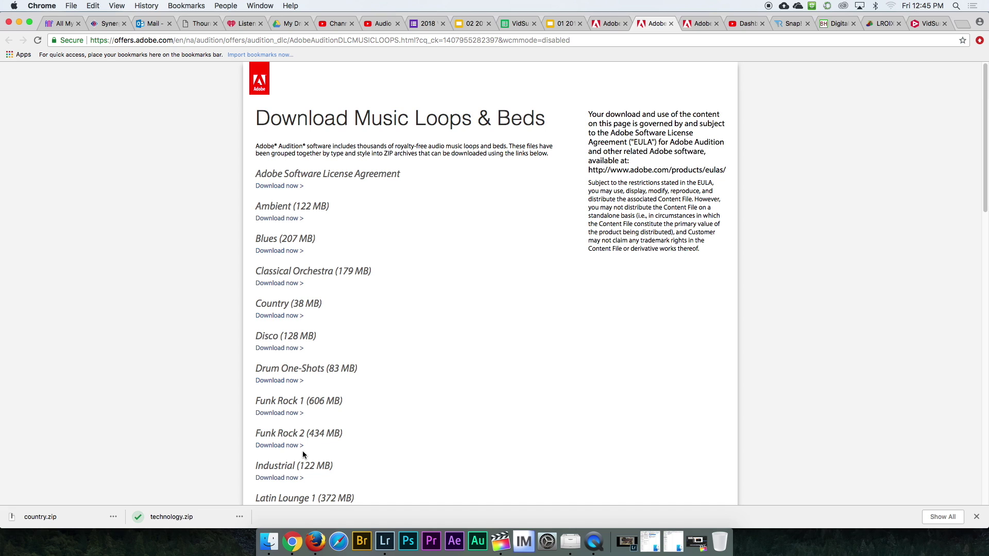
left_click(269, 541)
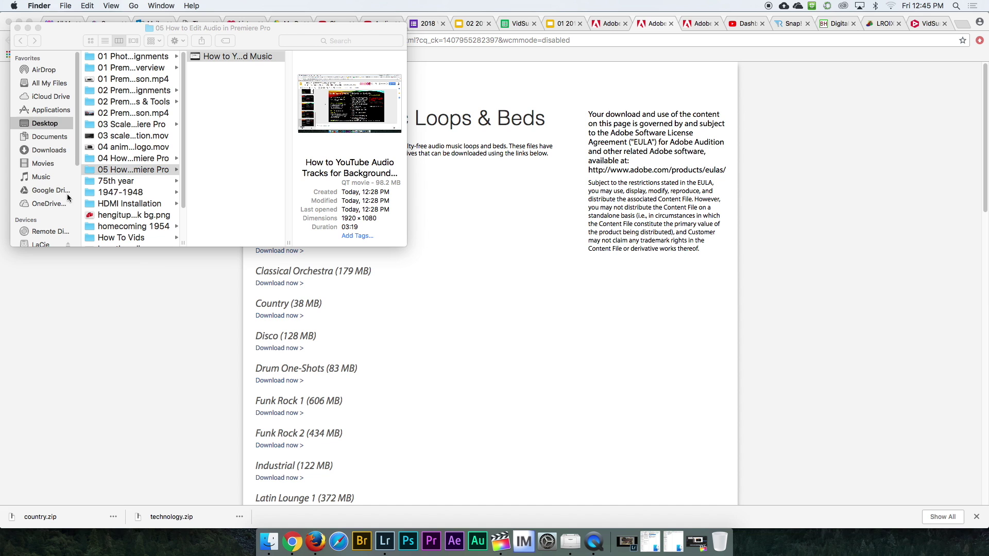
Close the extra Finder window, restore the audio folder window, and unzip country.zip in Downloads.
left_click(17, 28)
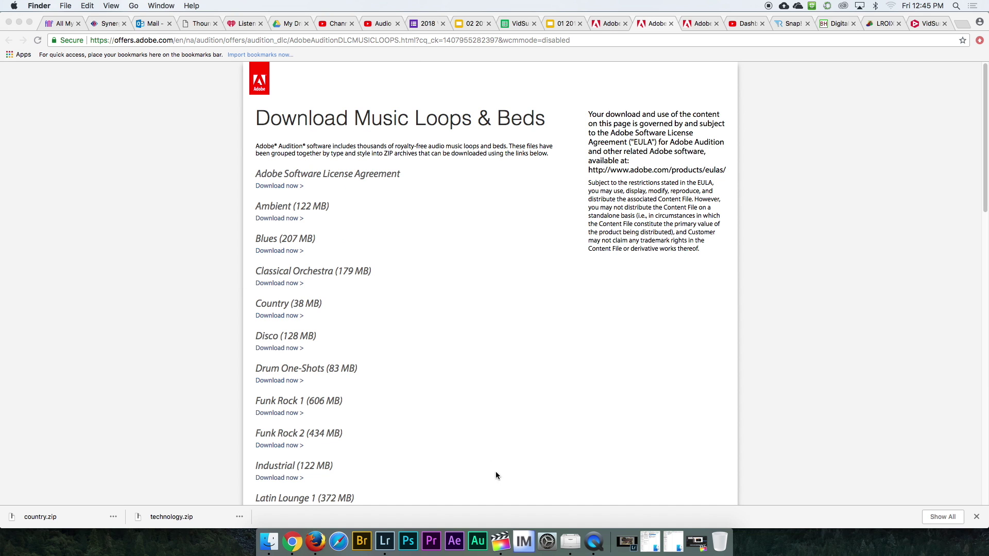
left_click(650, 541)
left_click(672, 544)
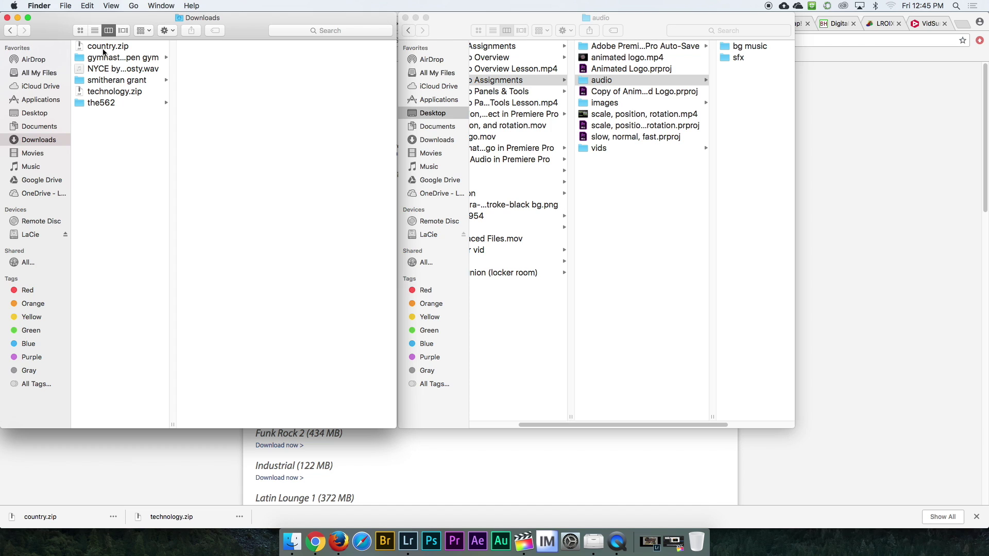
left_click(98, 46)
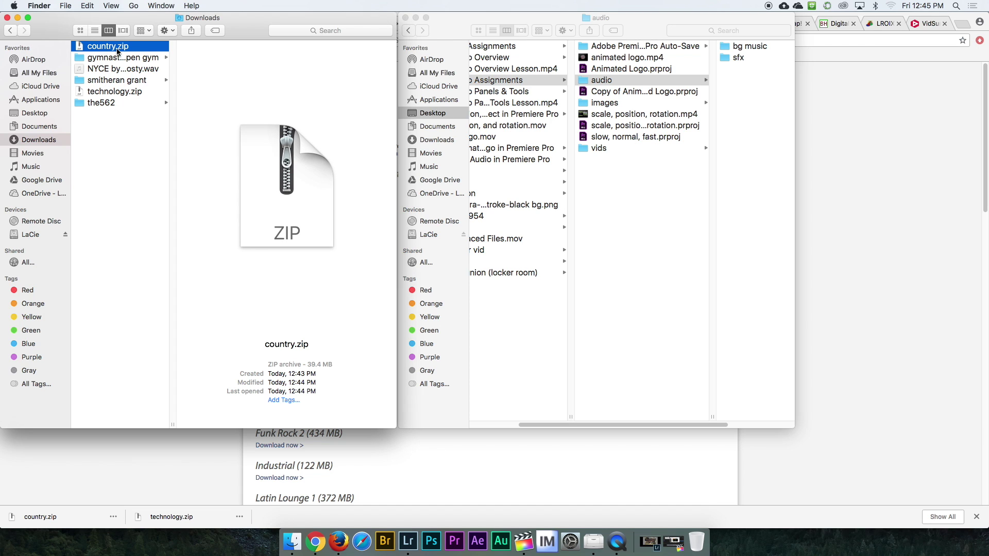
double_click(82, 50)
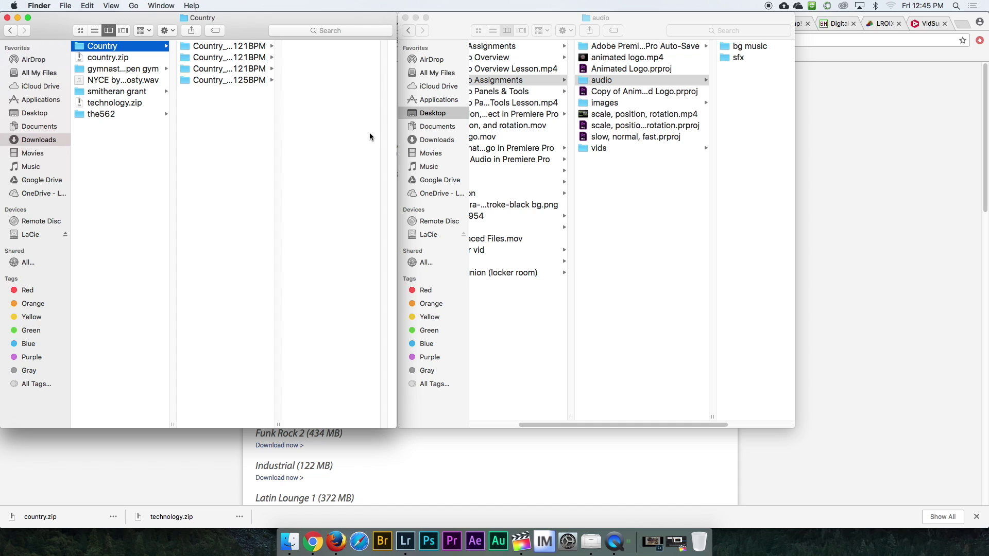
Browse the Country bass loop subfolders, then open Country_Brush_Drum_120-125BPM.
left_click(230, 58)
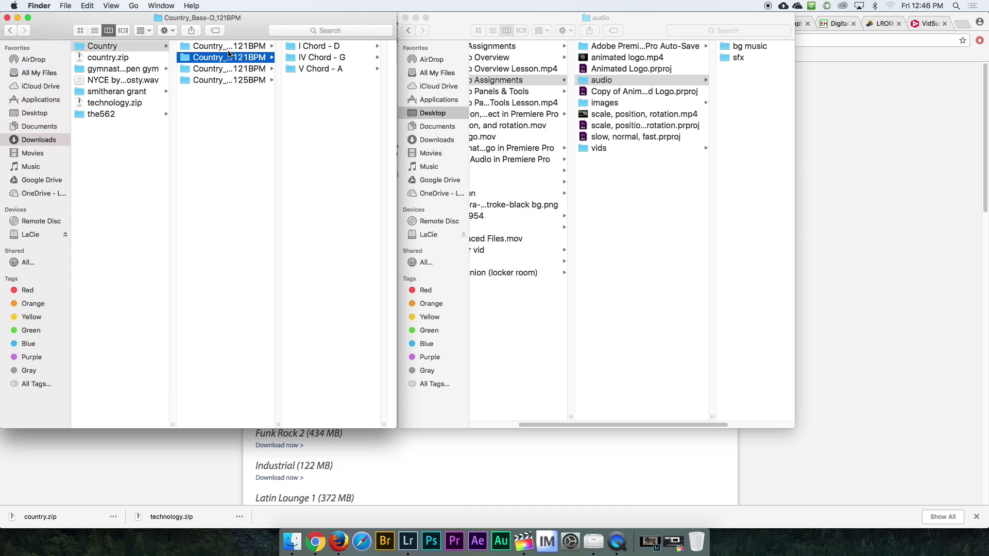
left_click(228, 51)
left_click(233, 60)
left_click(246, 71)
left_click(246, 80)
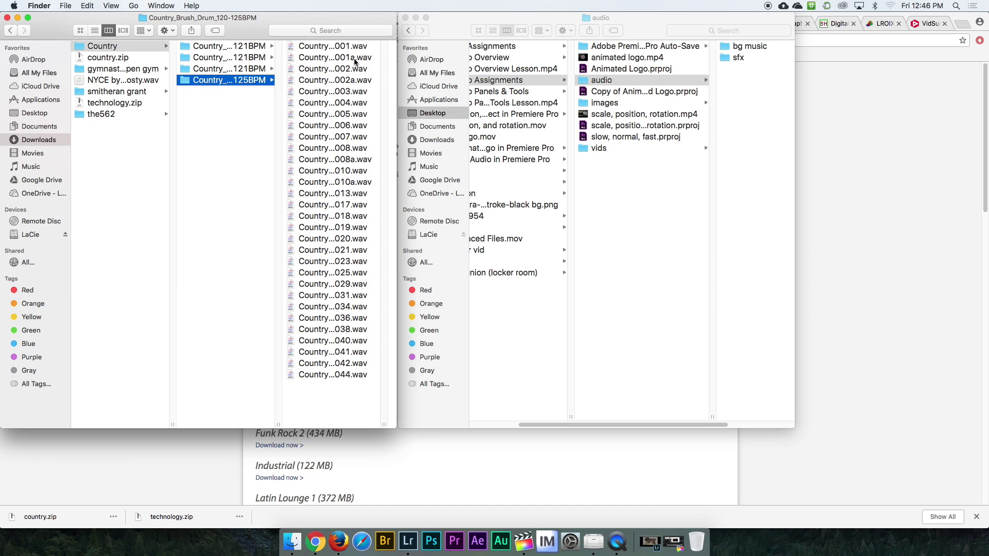
Quick Look preview two brush-drum loops, including CountryBrushDrum001a.wav.
left_click(334, 47)
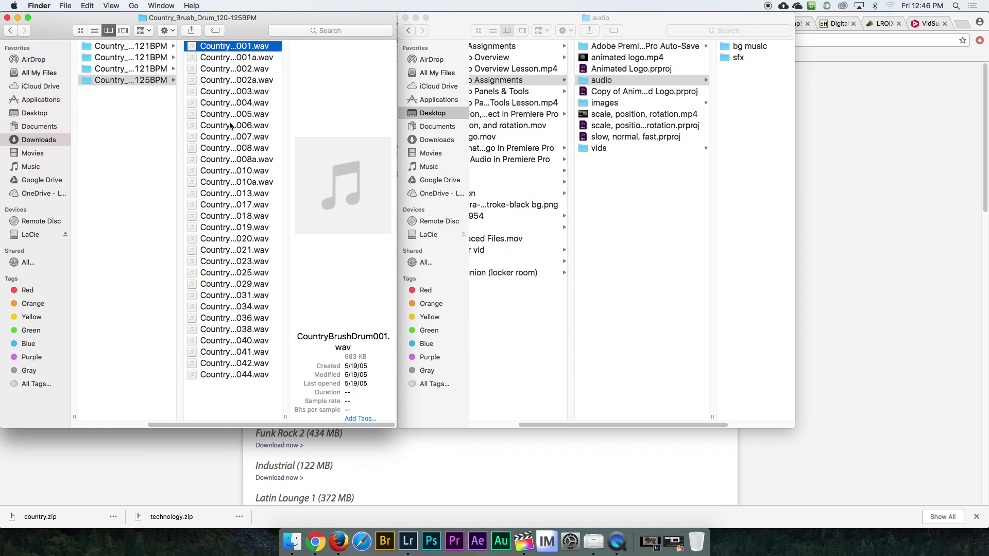
key("space")
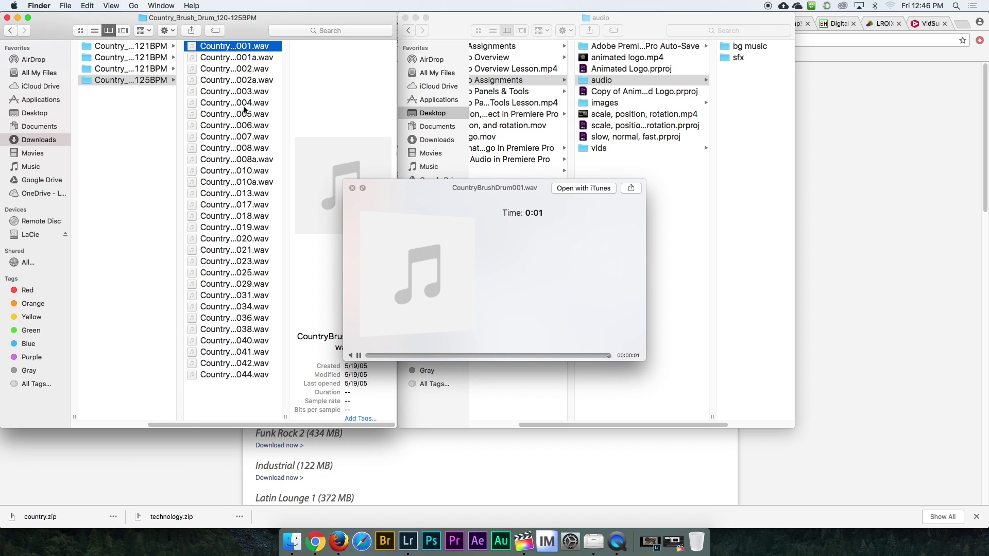
left_click(227, 61)
key("space")
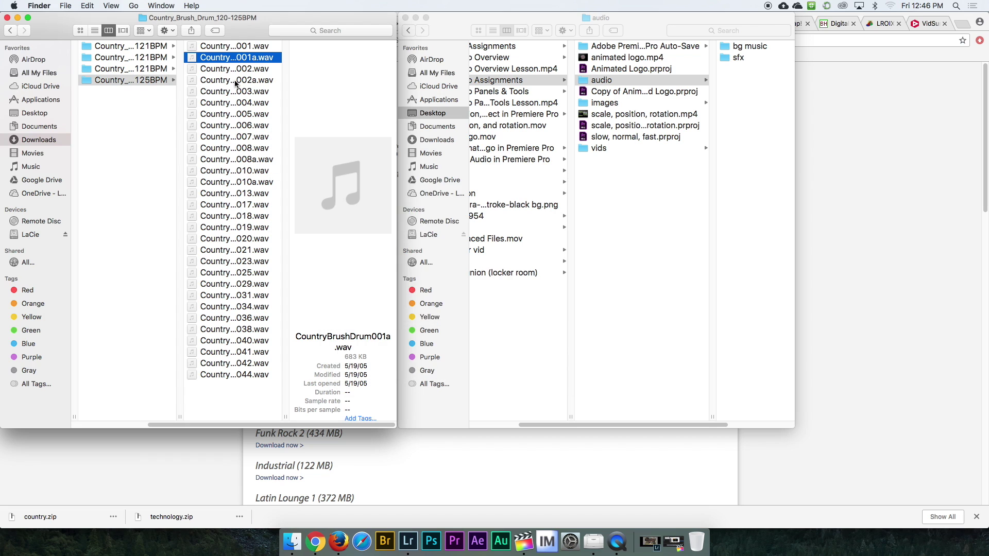
key("space")
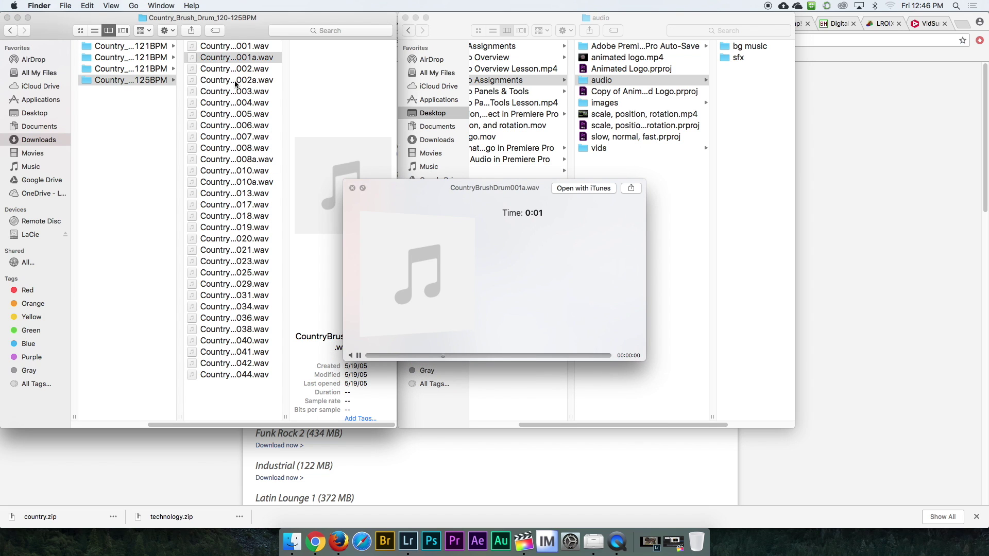
key("space")
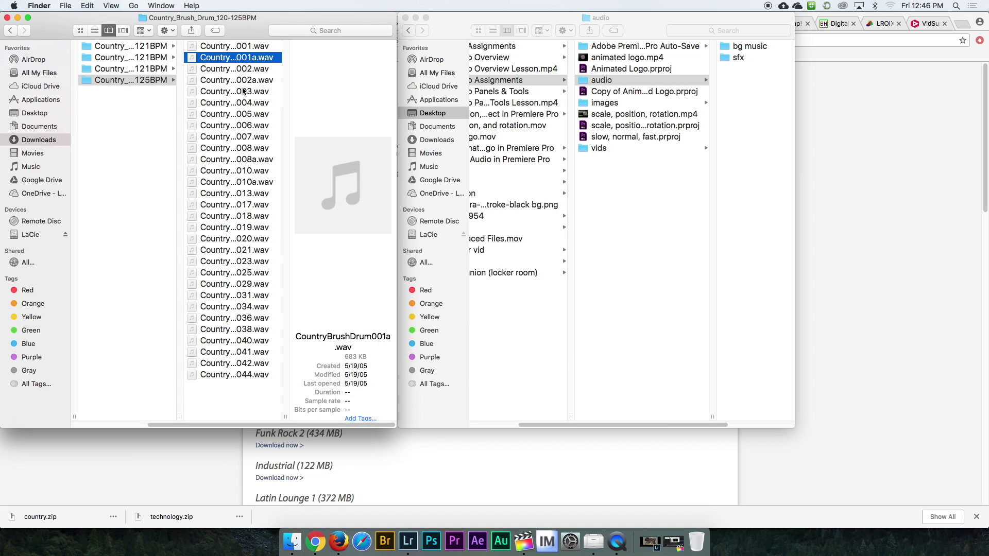
left_click_drag(299, 427, 205, 407)
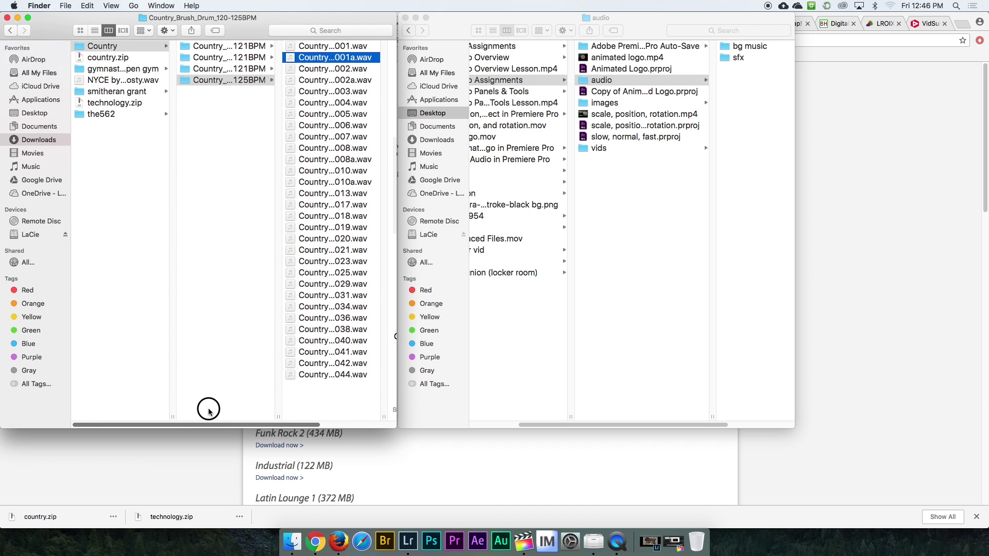
Move the Country loops folder from Downloads into bg music, beside Hanging_Out.mp3.
left_click(100, 47)
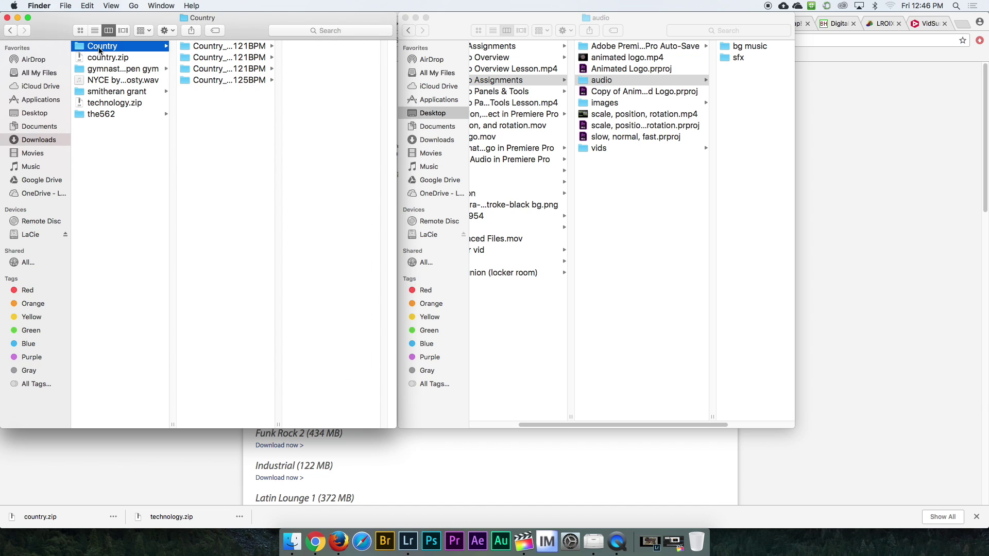
left_click_drag(81, 50, 667, 73)
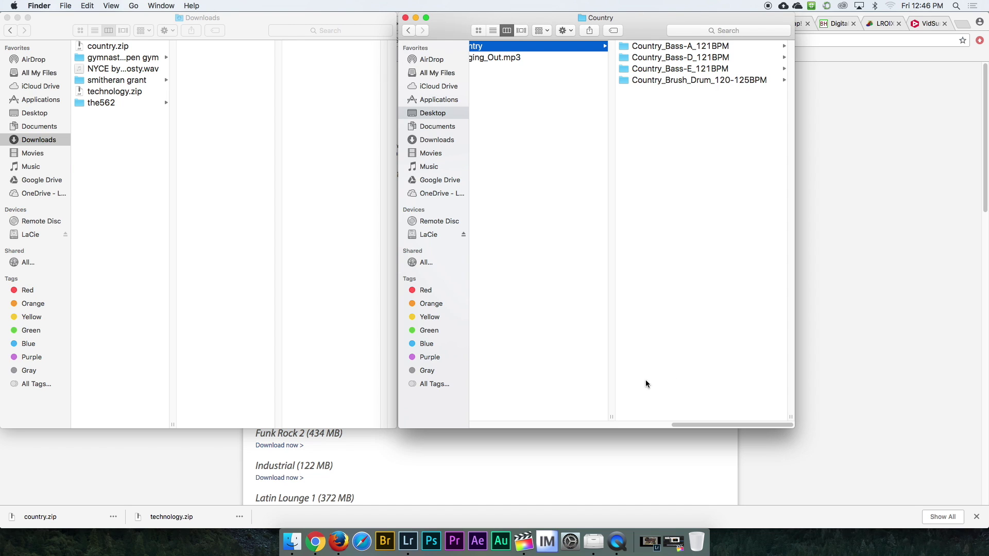
left_click_drag(710, 424, 526, 425)
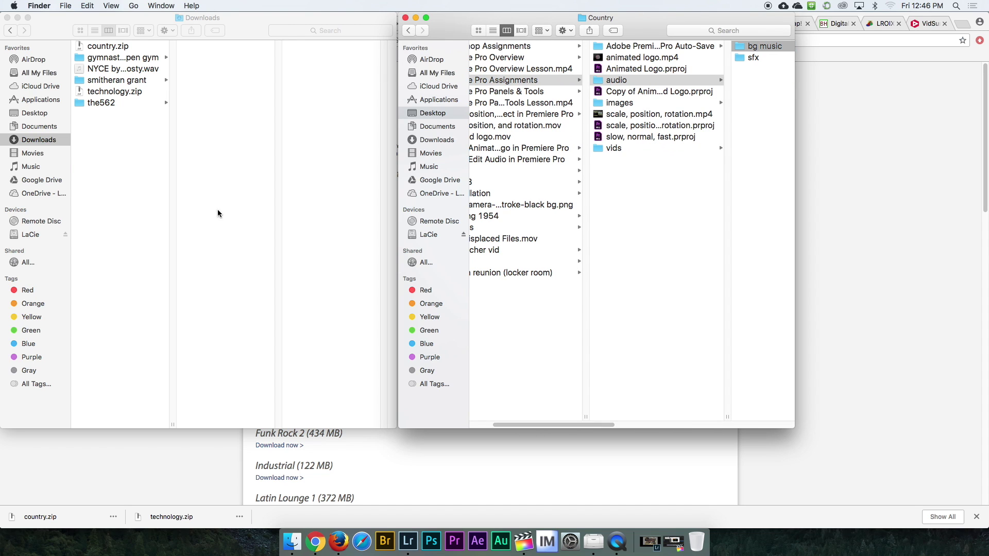
left_click(104, 96)
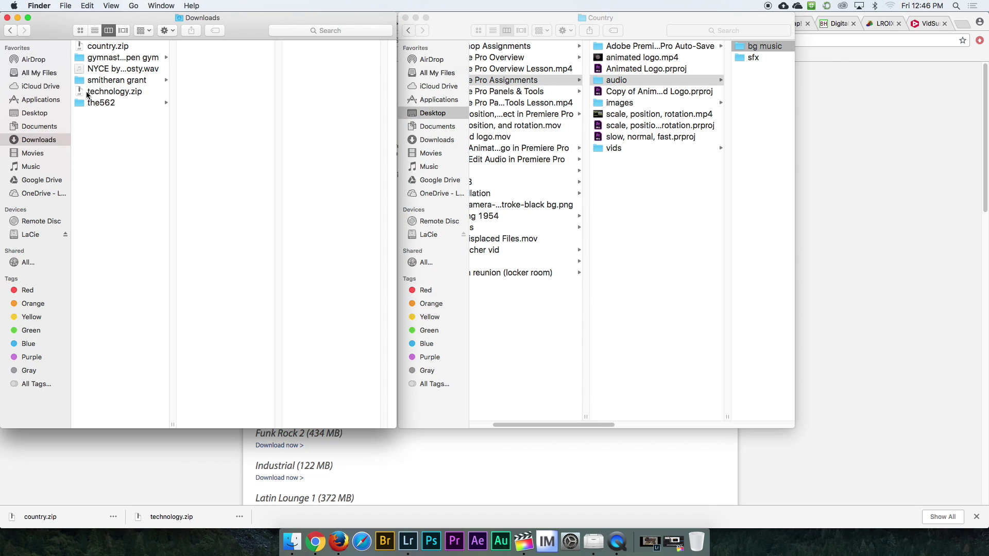
Unzip technology.zip into a Technology folder in Downloads.
left_click(90, 95)
double_click(82, 93)
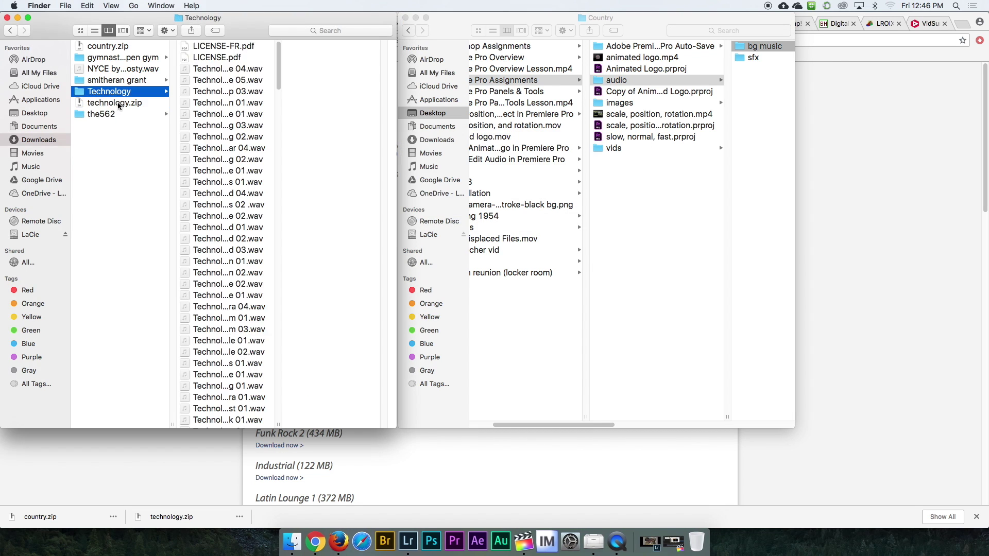
left_click_drag(279, 64, 280, 36)
Quick Look preview Technology CD Case Close 04, Close 05 and Drop 03 sounds.
left_click(234, 69)
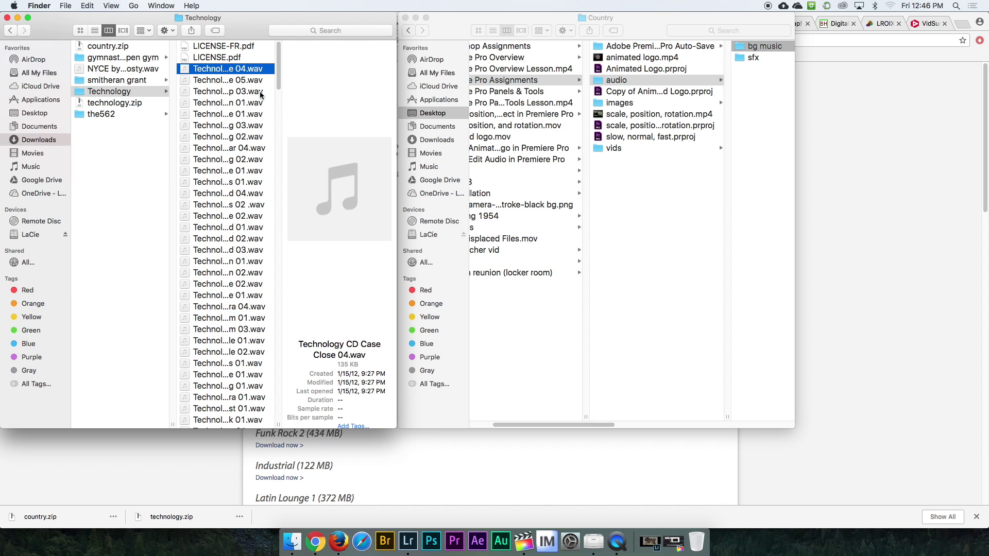
key("space")
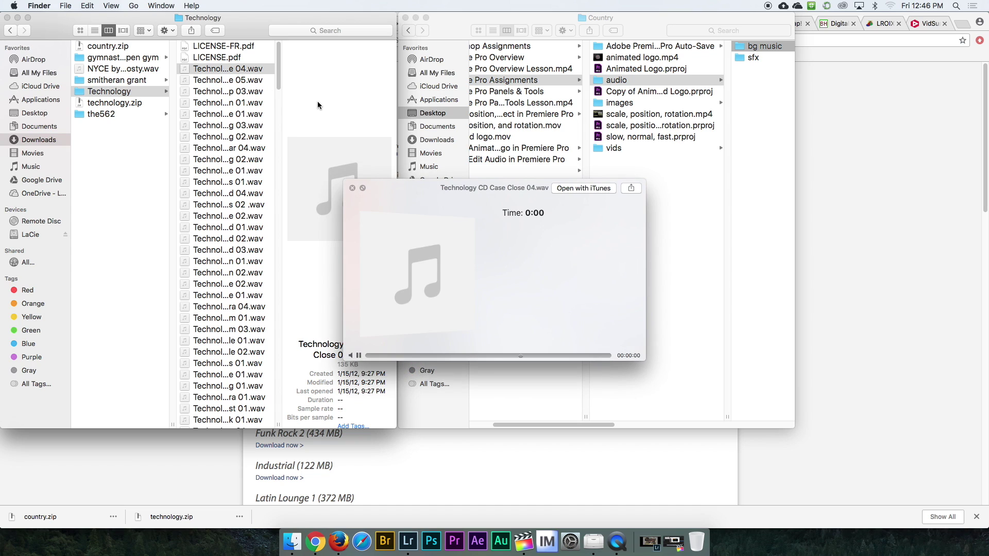
left_click(206, 71)
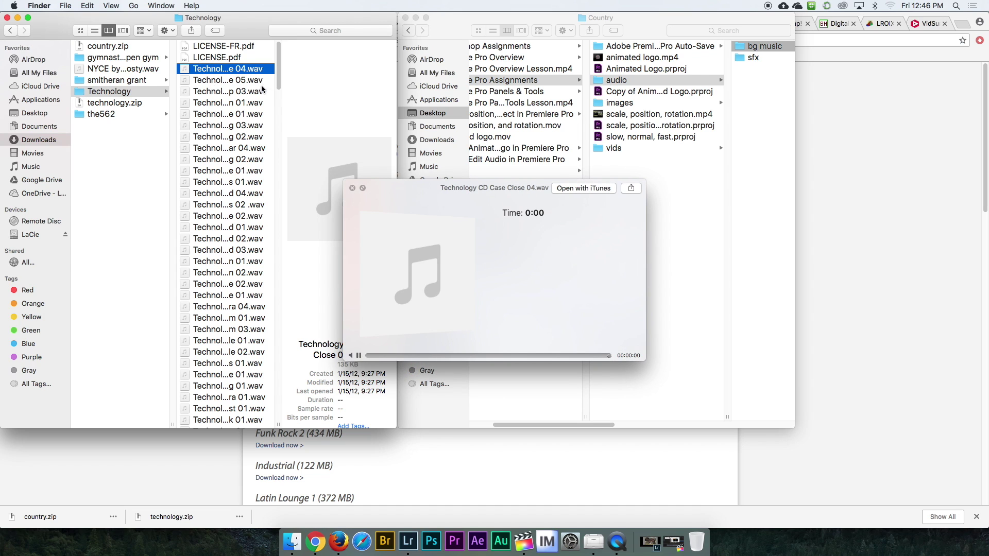
left_click(218, 82)
key("space")
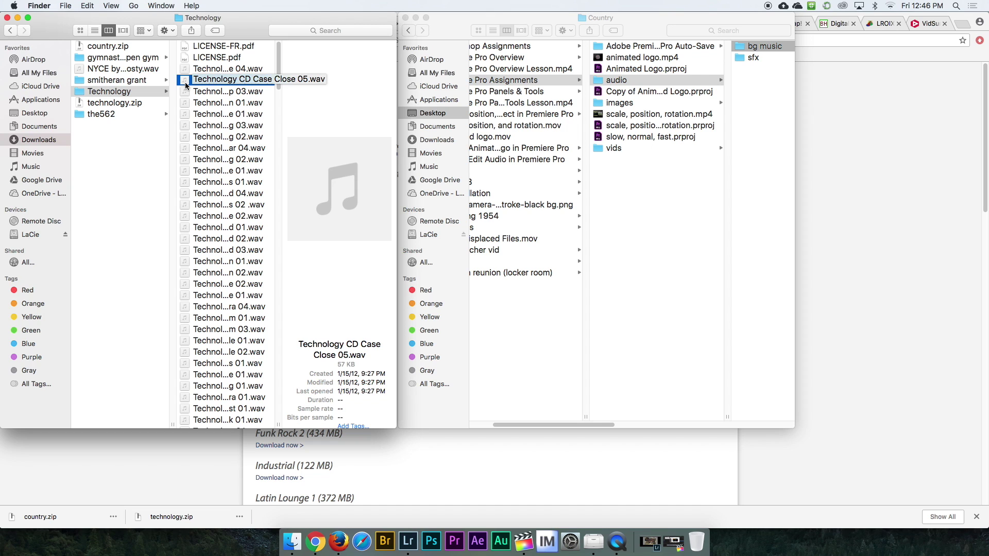
key("space")
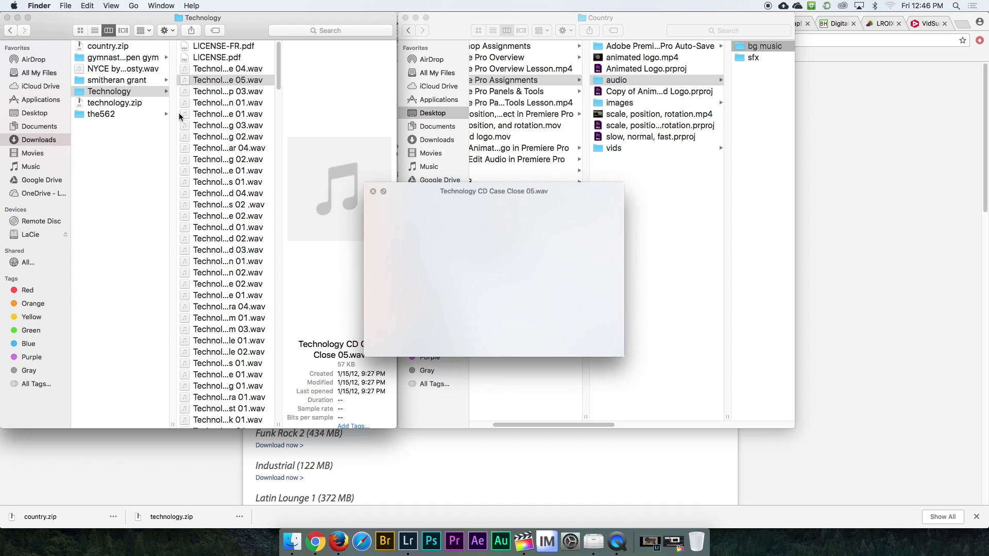
key("Down")
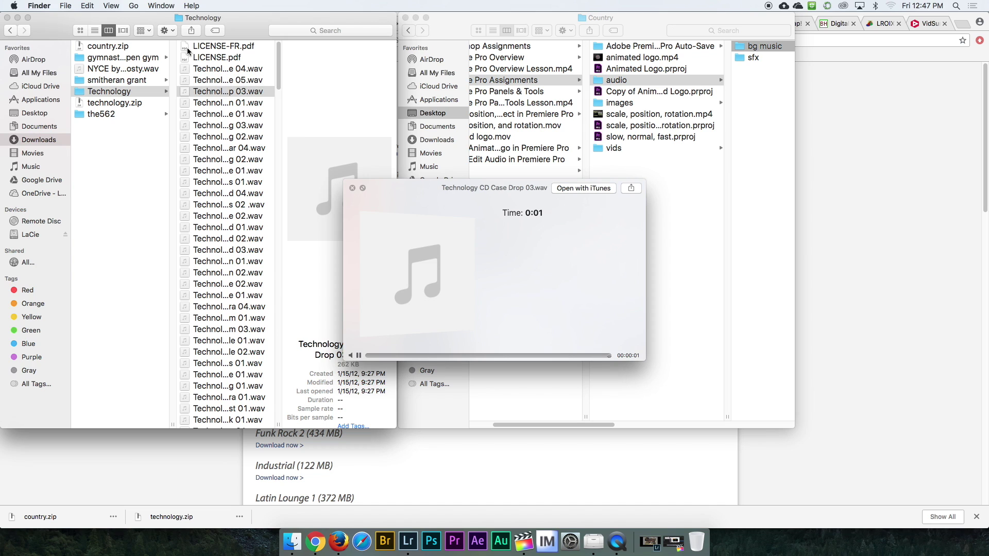
left_click(94, 95, "super")
left_click(94, 96, "super")
left_click(93, 96, "super")
left_click(95, 95, "super")
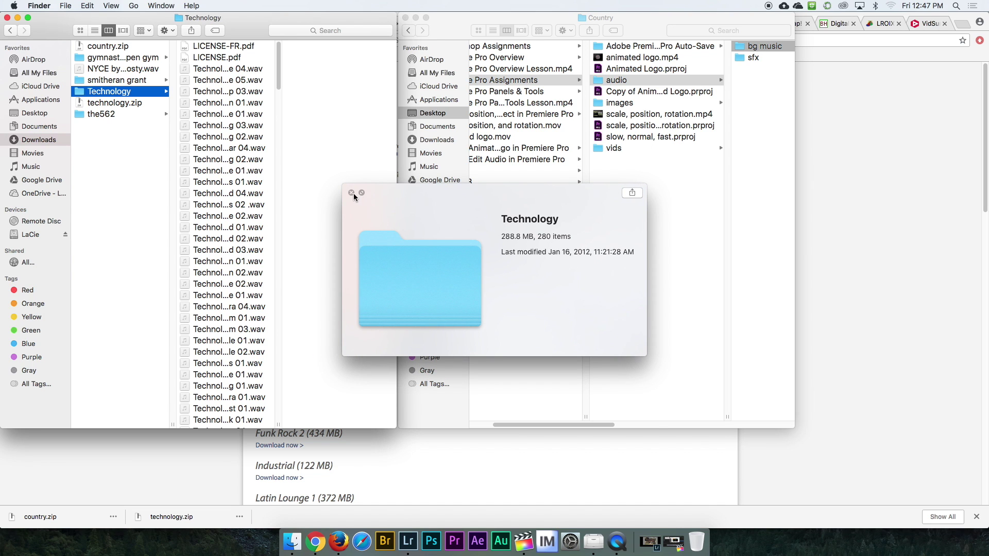
left_click(352, 192)
Move the Technology folder from Downloads into sfx alongside Swoosh.mp3, and check the column view.
left_click_drag(82, 93, 670, 84)
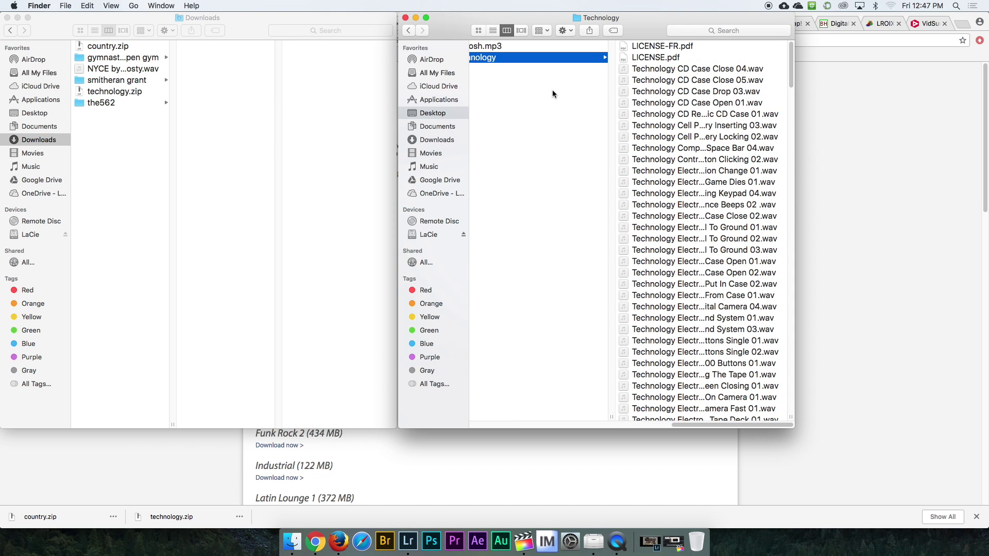
left_click_drag(700, 429, 625, 428)
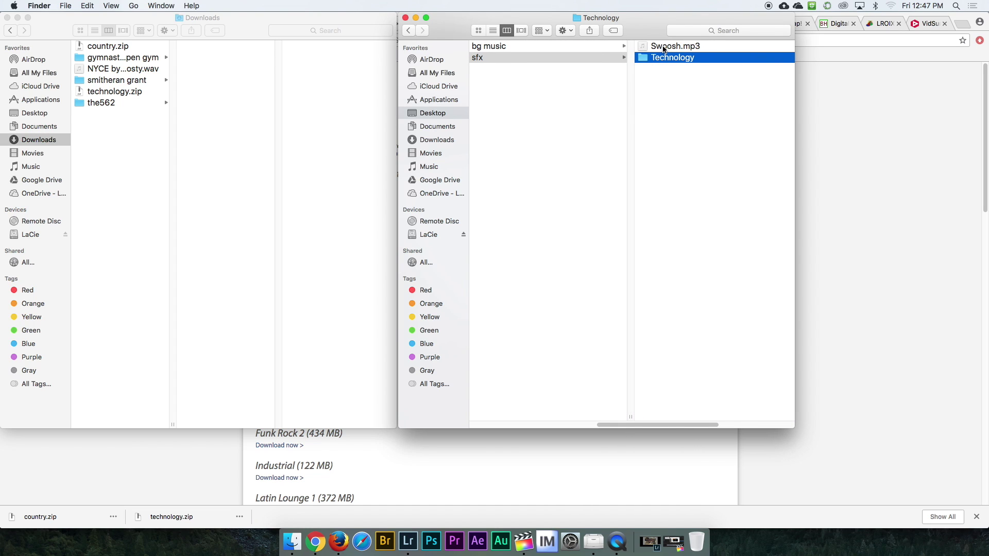
left_click_drag(671, 424, 604, 425)
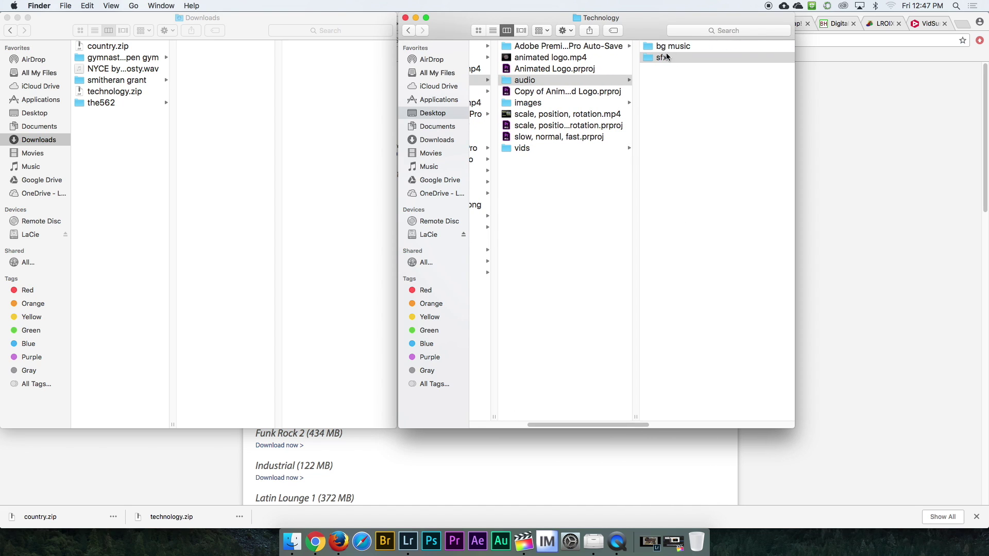